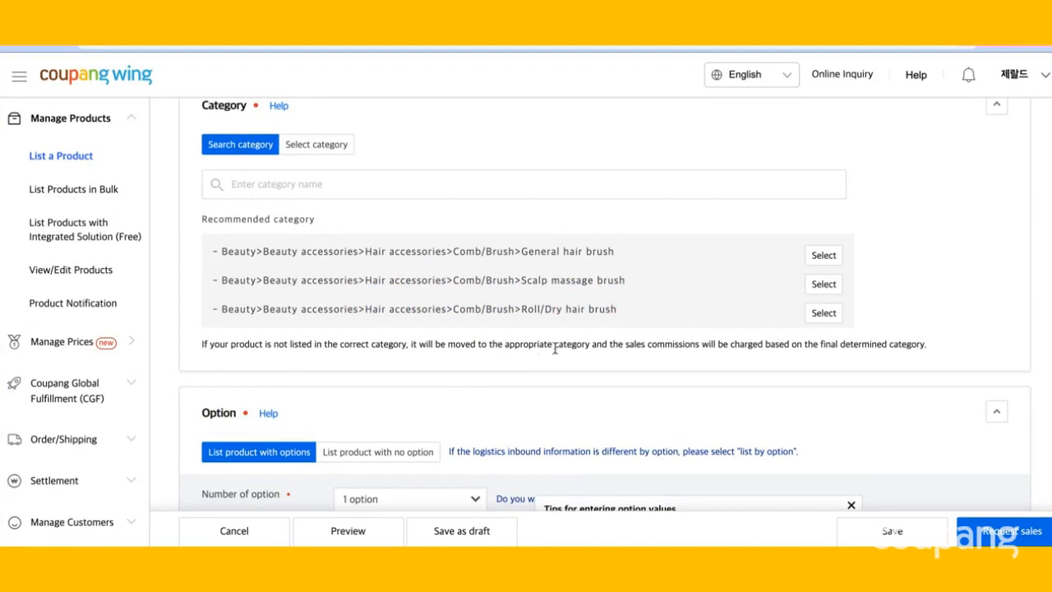
Choose the recommended category Beauty>Beauty accessories>Hair accessories>Comb/Brush>General hair brush.
click(822, 256)
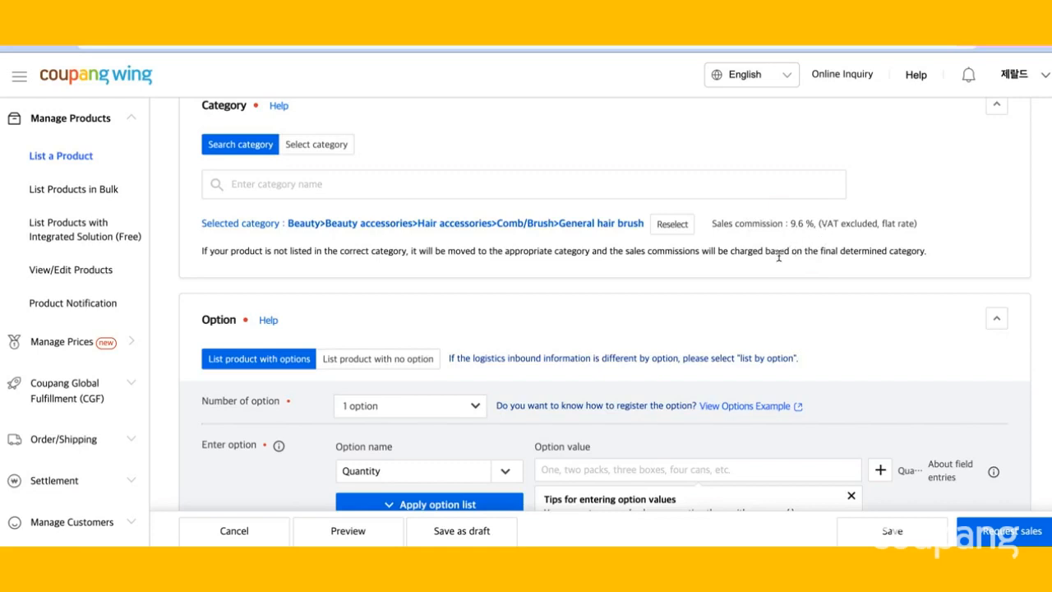
scroll(778, 255, down, 2)
scroll(778, 256, down, 3)
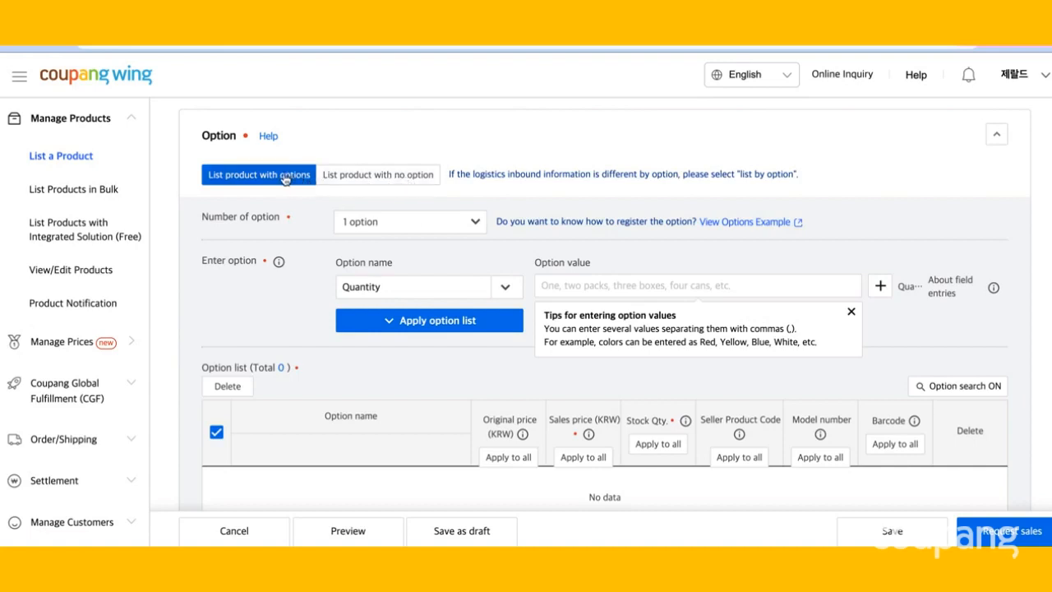
Replace the option name Quantity with a manually entered option name "color".
click(375, 231)
click(377, 230)
scroll(383, 260, down, 1)
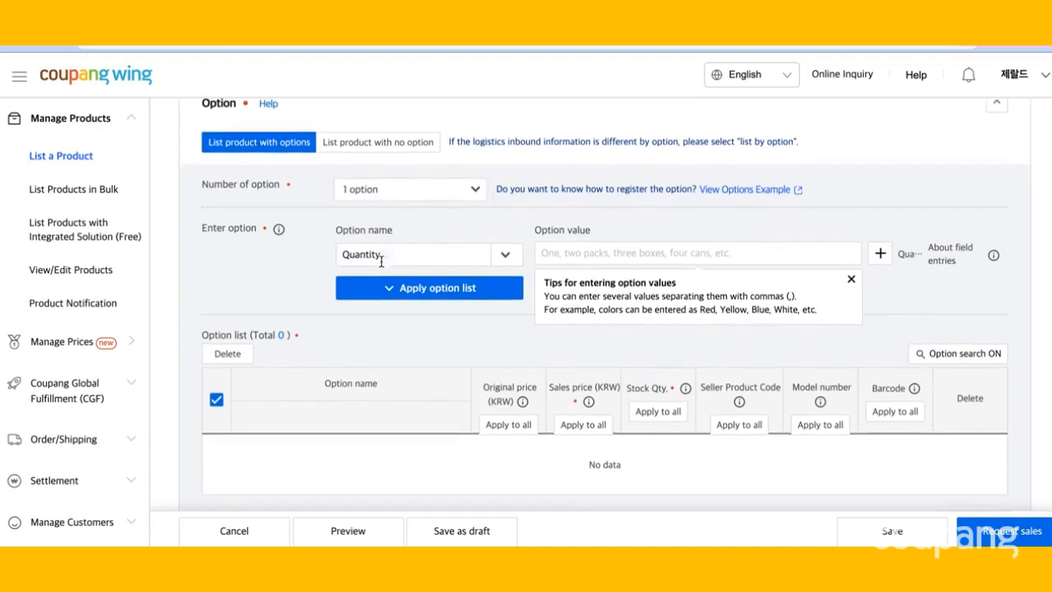
click(393, 259)
key(BackSpace)
key(BackSpace)
key(BackSpace)
key(BackSpace)
key(BackSpace)
key(BackSpace)
key(BackSpace)
key(BackSpace)
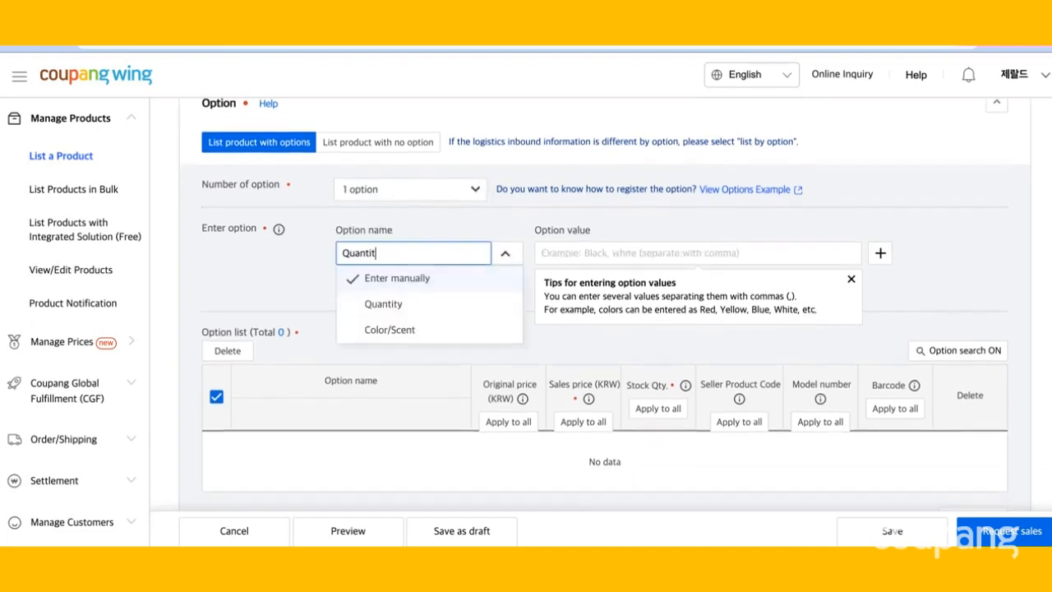
text(color)
Enter option values "green, white" and apply them to generate the option list.
click(558, 254)
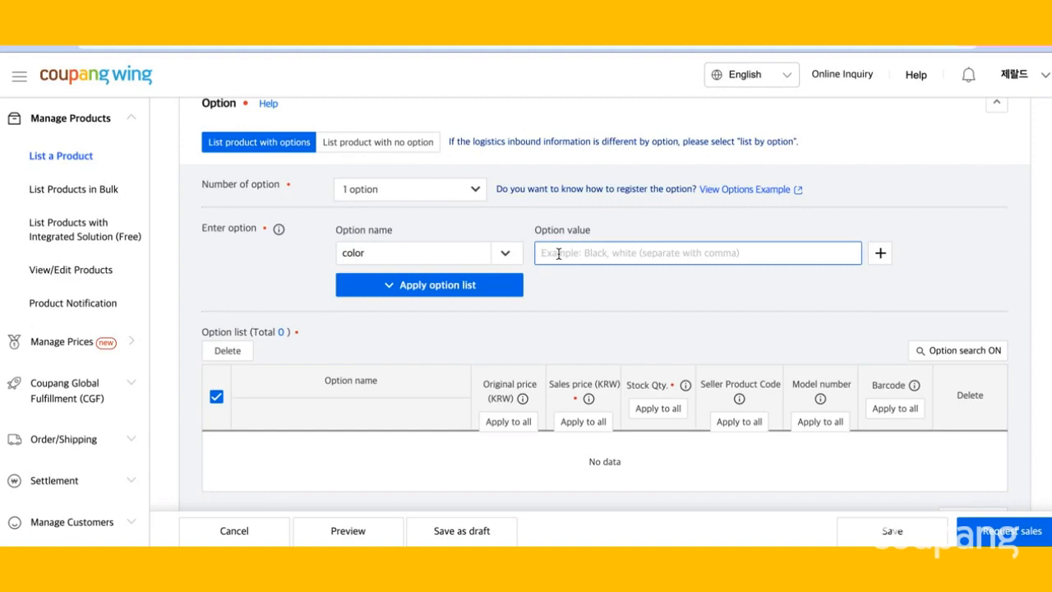
text(gree)
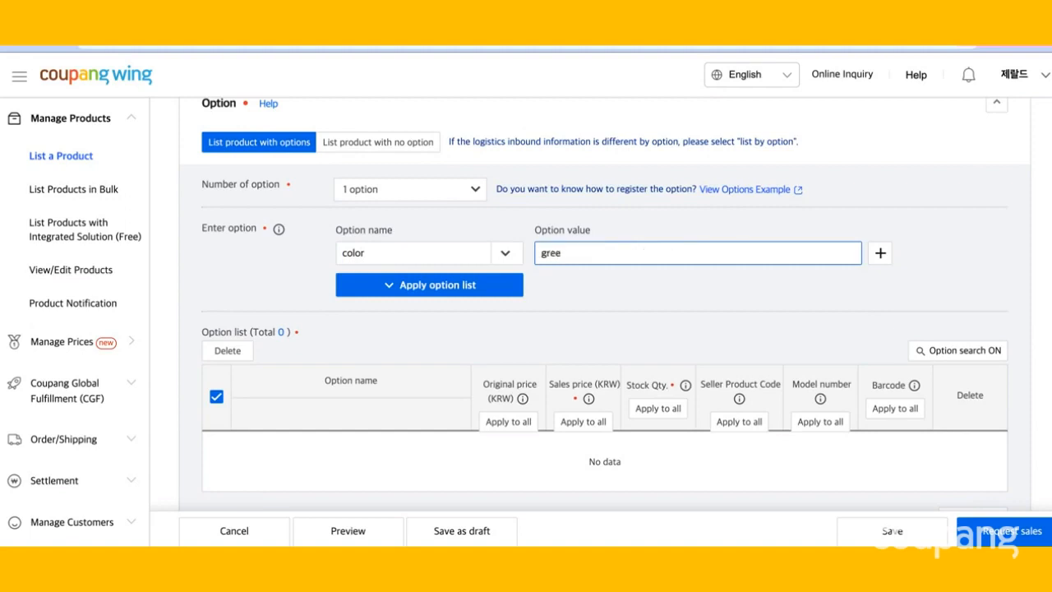
text(n, white)
click(471, 279)
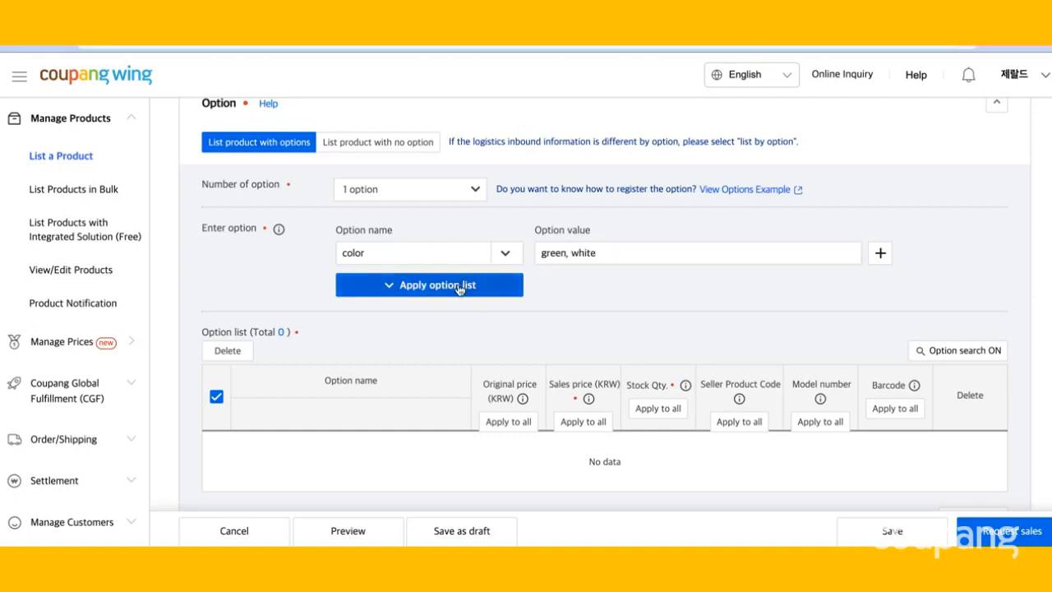
Set the green option's sales price to 10000 KRW and its stock quantity to 20.
scroll(484, 345, down, 2)
scroll(483, 345, down, 2)
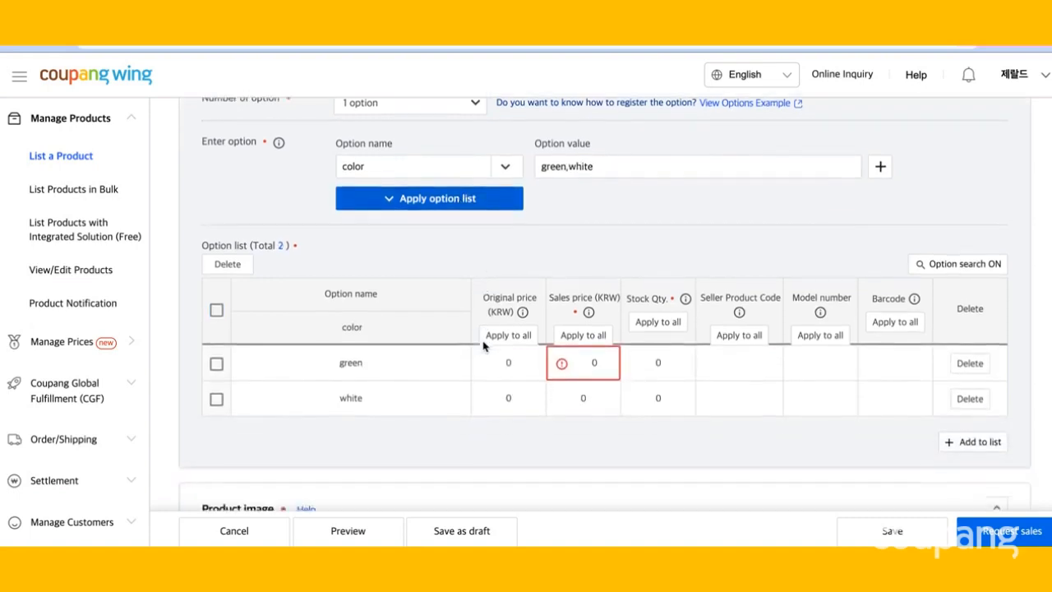
mouse_move(559, 361)
click(595, 364)
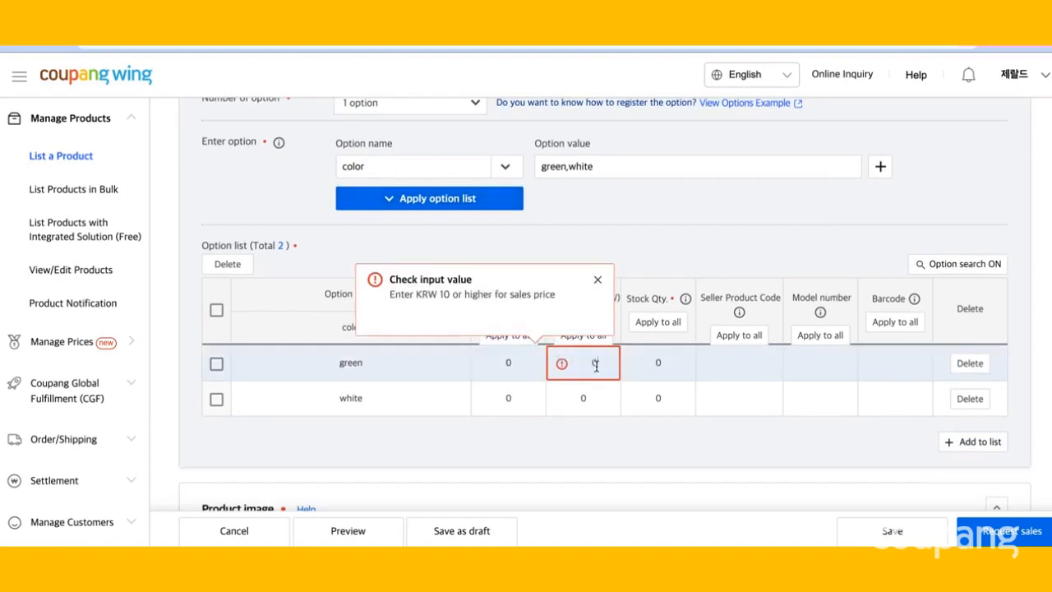
text(100000)
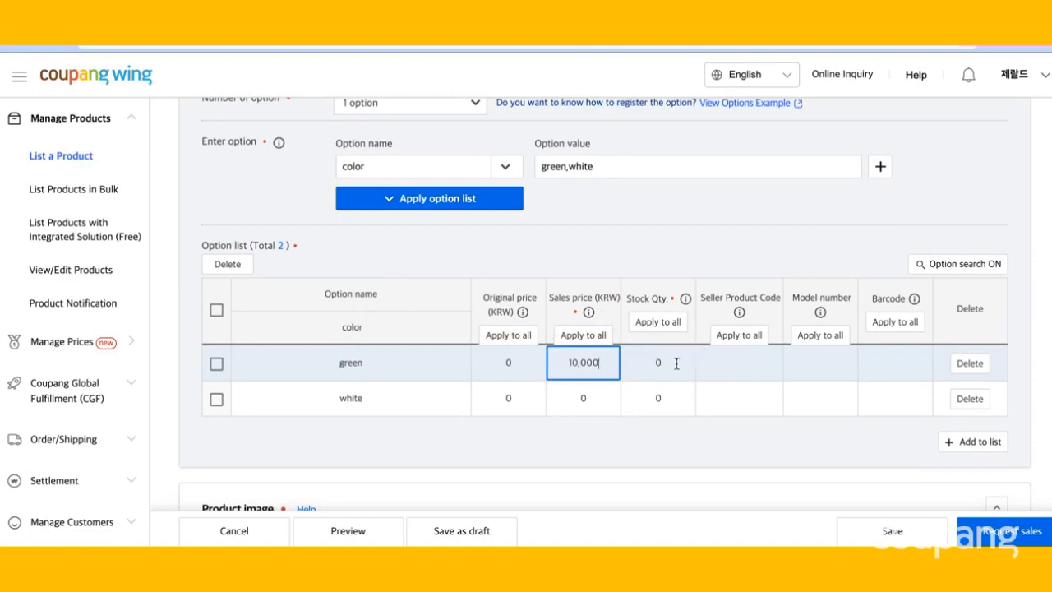
click(677, 363)
key(BackSpace)
text(20)
Set the white option's sales price to 10,000 KRW and its stock quantity to 20.
click(612, 397)
key(BackSpace)
text(10,000)
click(668, 399)
key(BackSpace)
text(20)
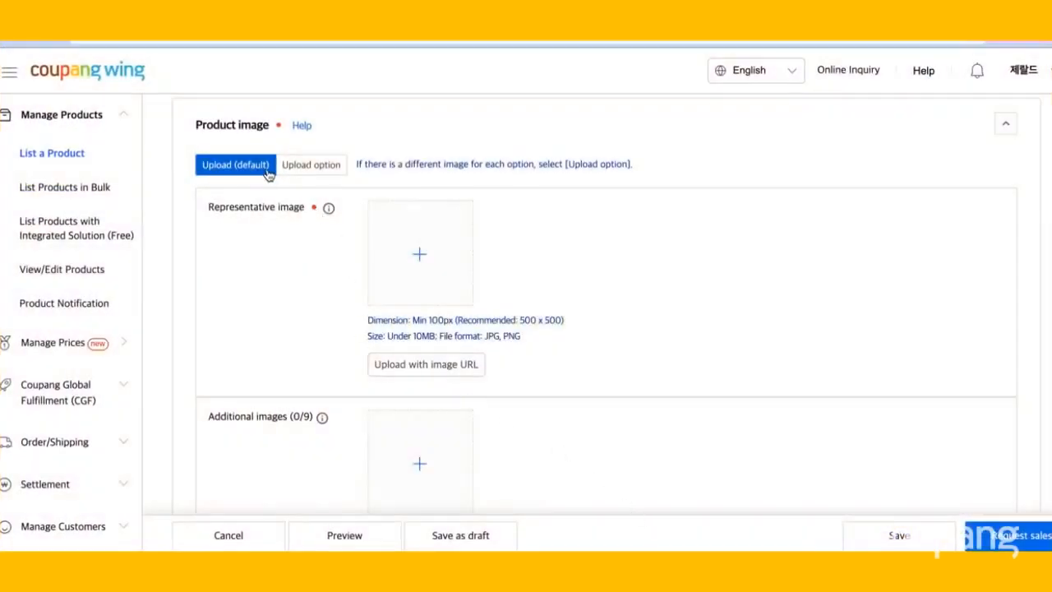
click(304, 168)
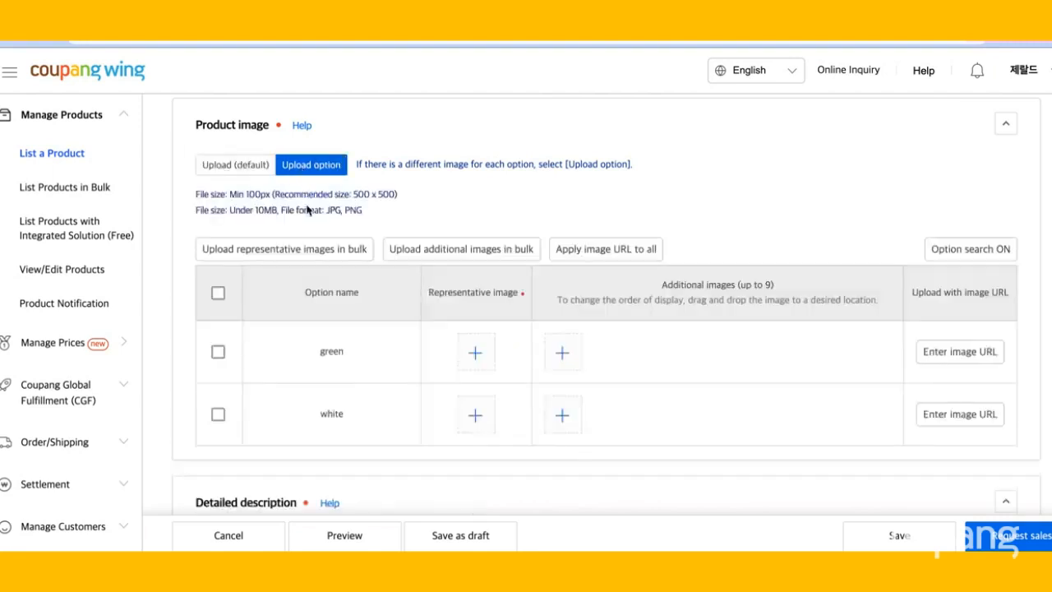
scroll(308, 211, down, 1)
scroll(307, 212, up, 1)
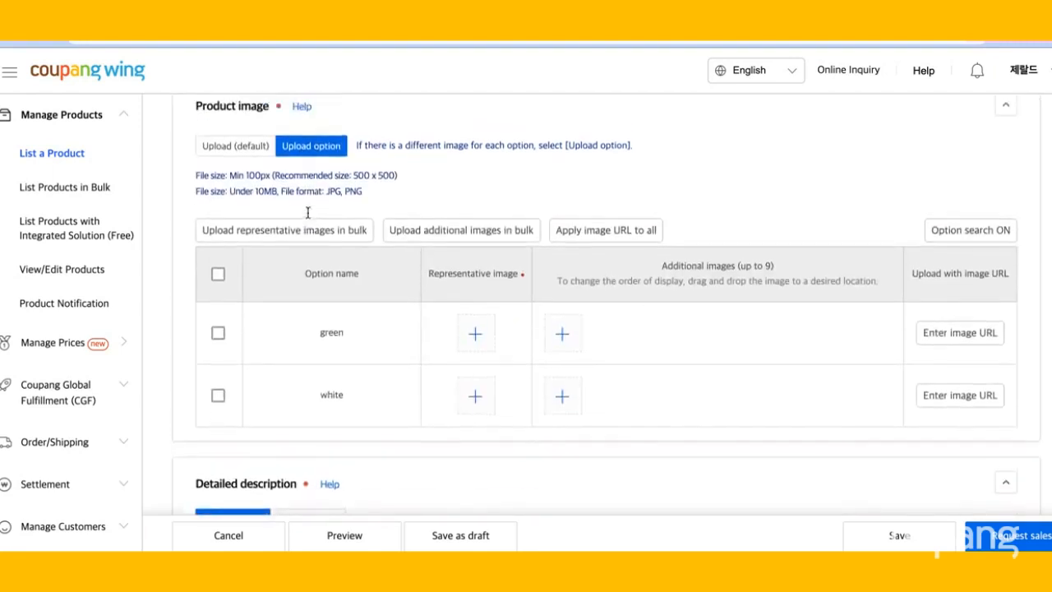
click(250, 151)
Upload hair brush.jpg from Documents as the product's representative image.
mouse_move(329, 190)
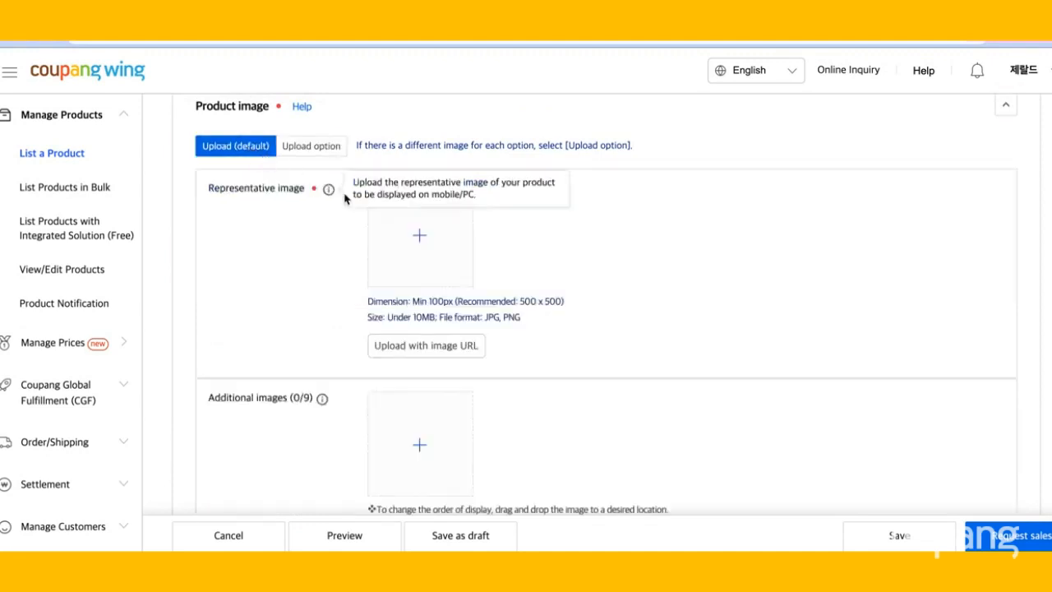
click(426, 246)
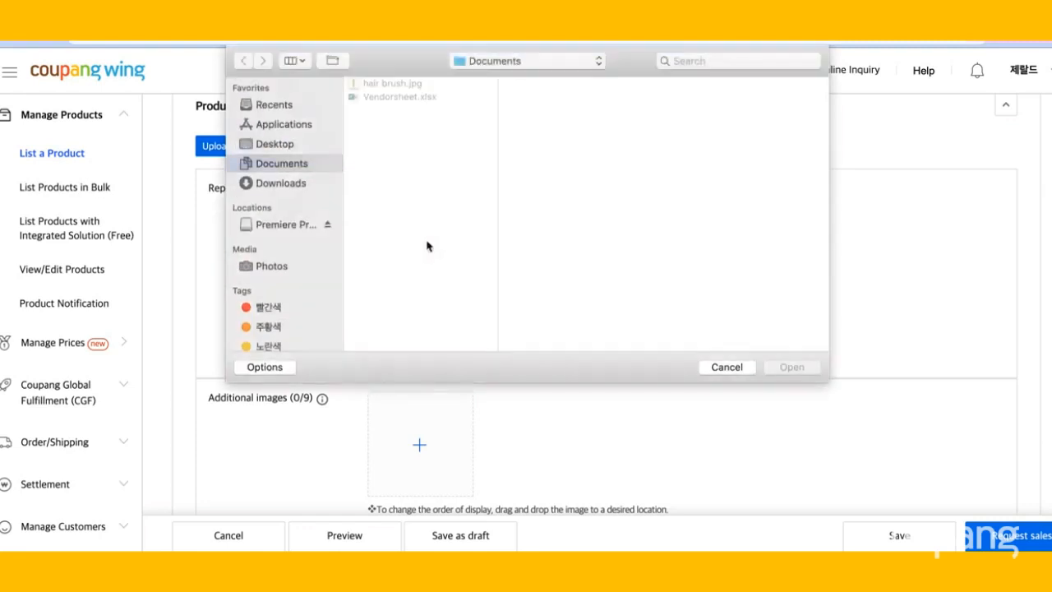
click(378, 85)
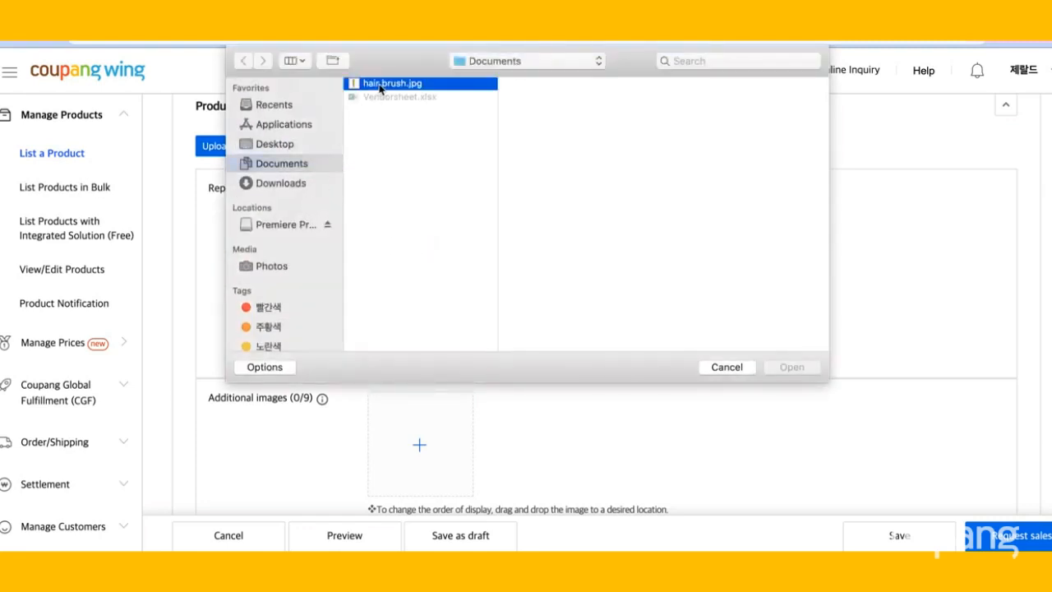
click(792, 368)
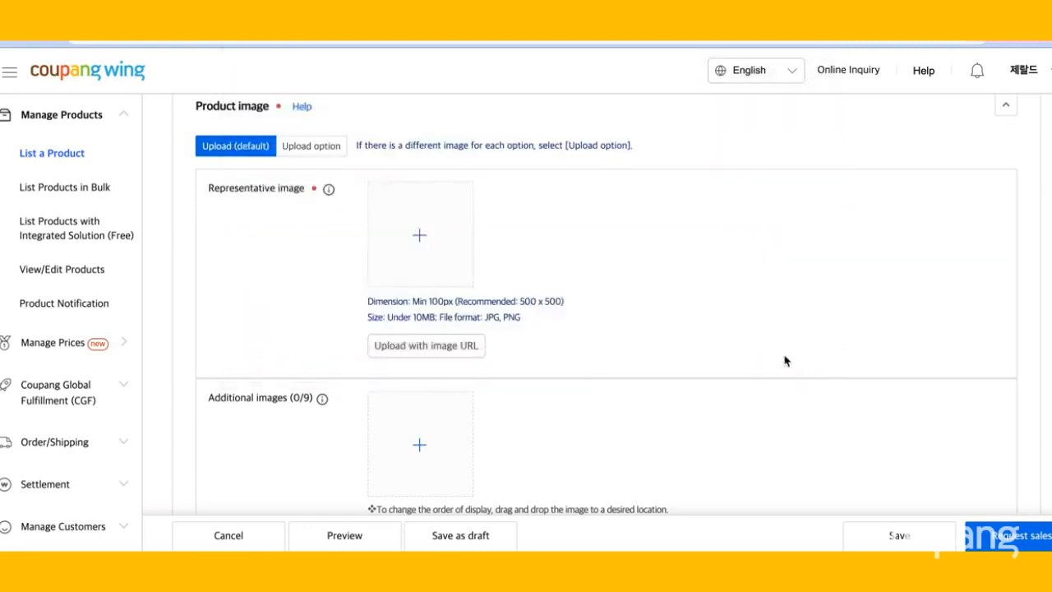
Upload the hairbrush photo from the Photos library as the detailed description image and save it.
scroll(736, 329, down, 1)
scroll(736, 329, down, 5)
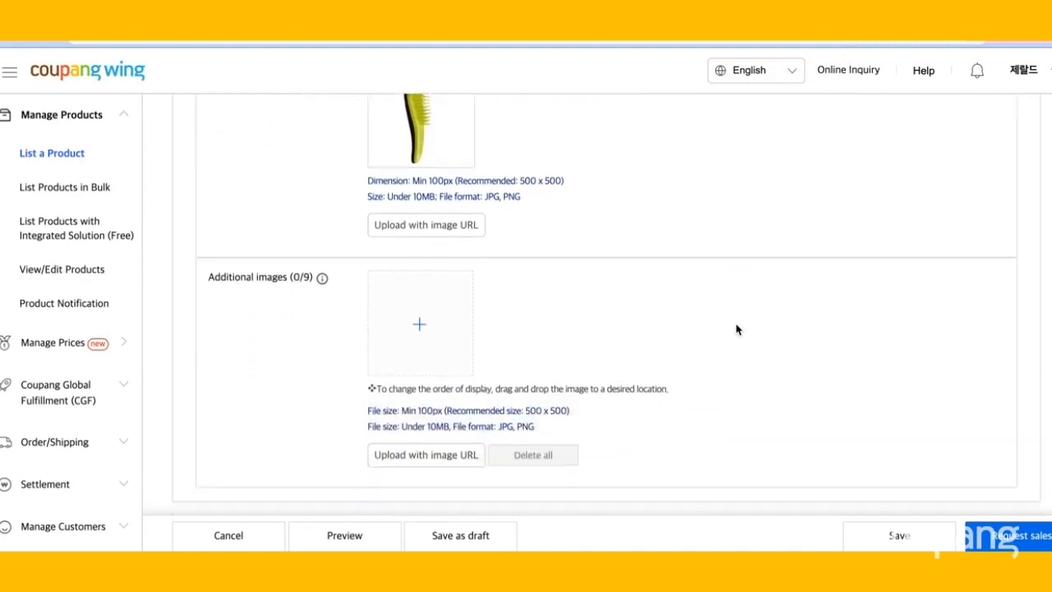
scroll(736, 329, down, 2)
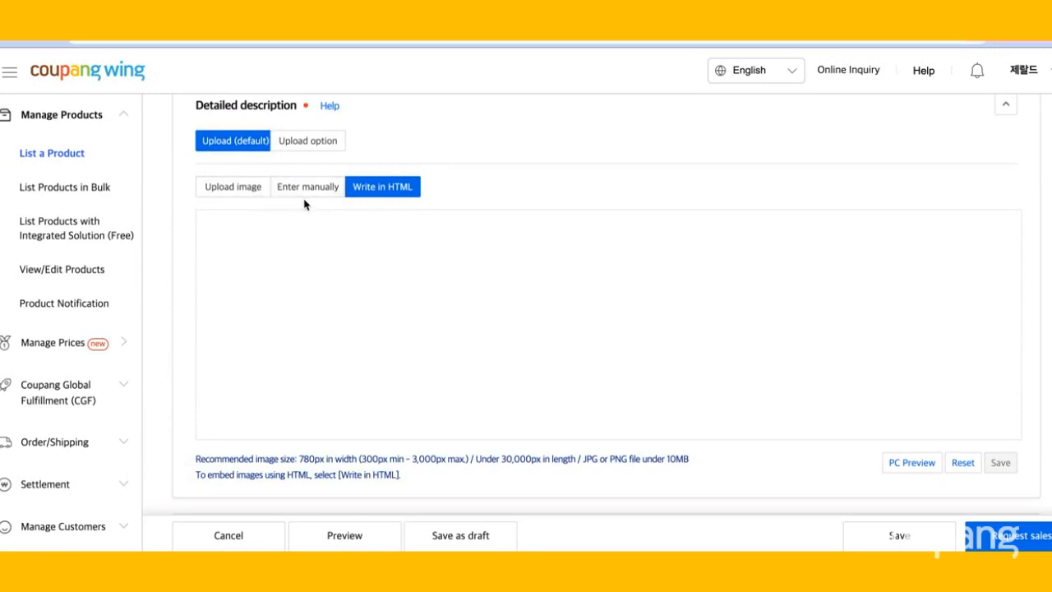
click(252, 191)
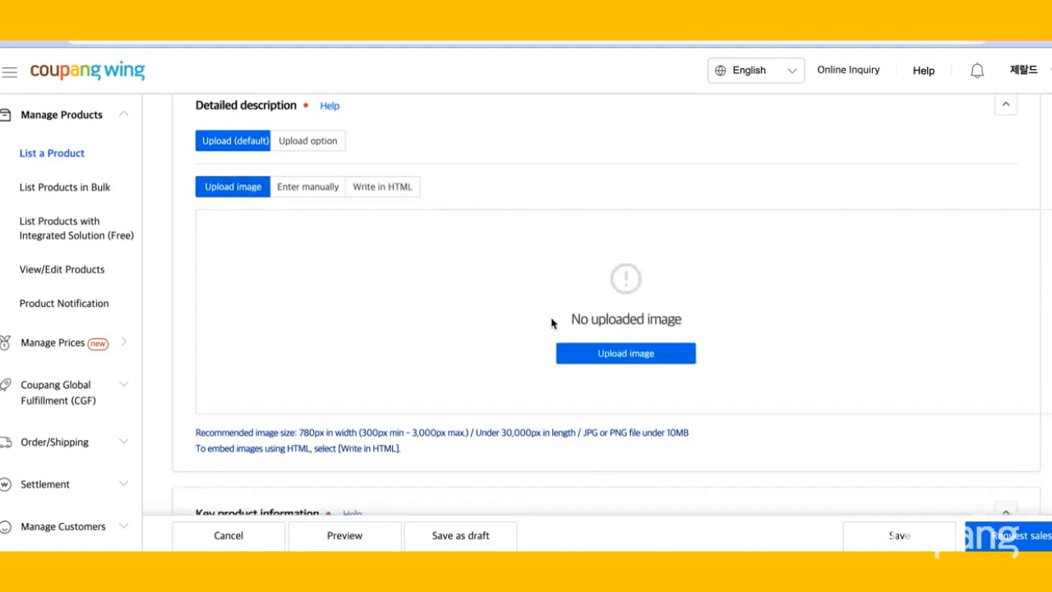
click(587, 353)
click(587, 355)
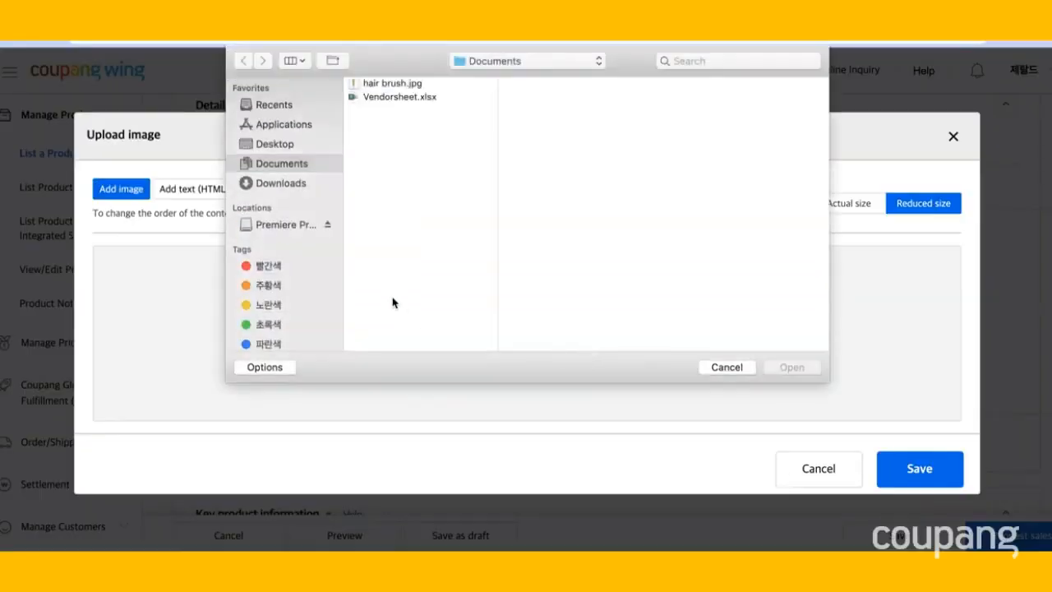
scroll(288, 203, down, 5)
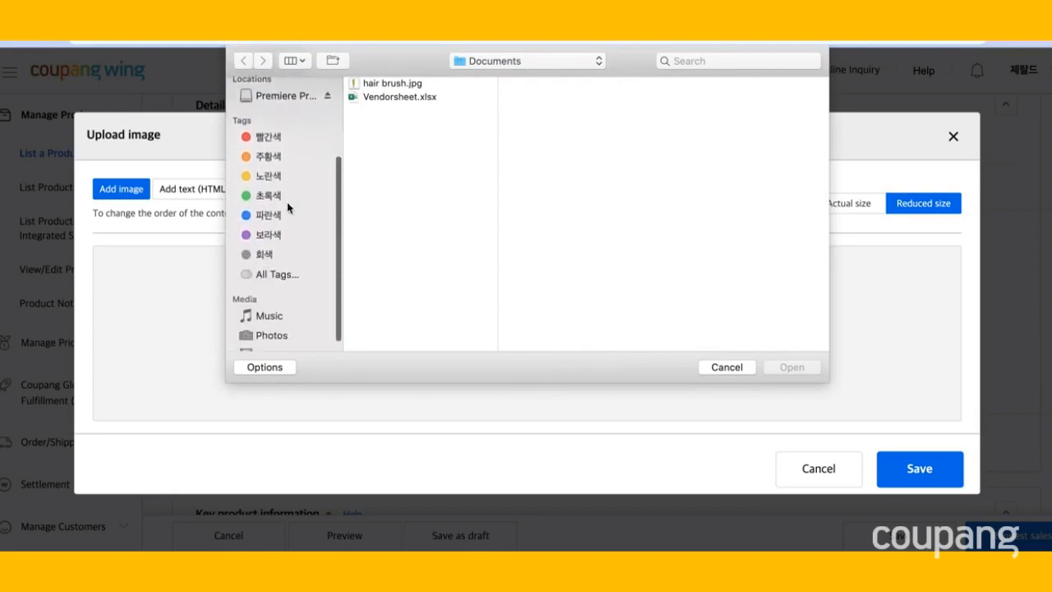
click(265, 336)
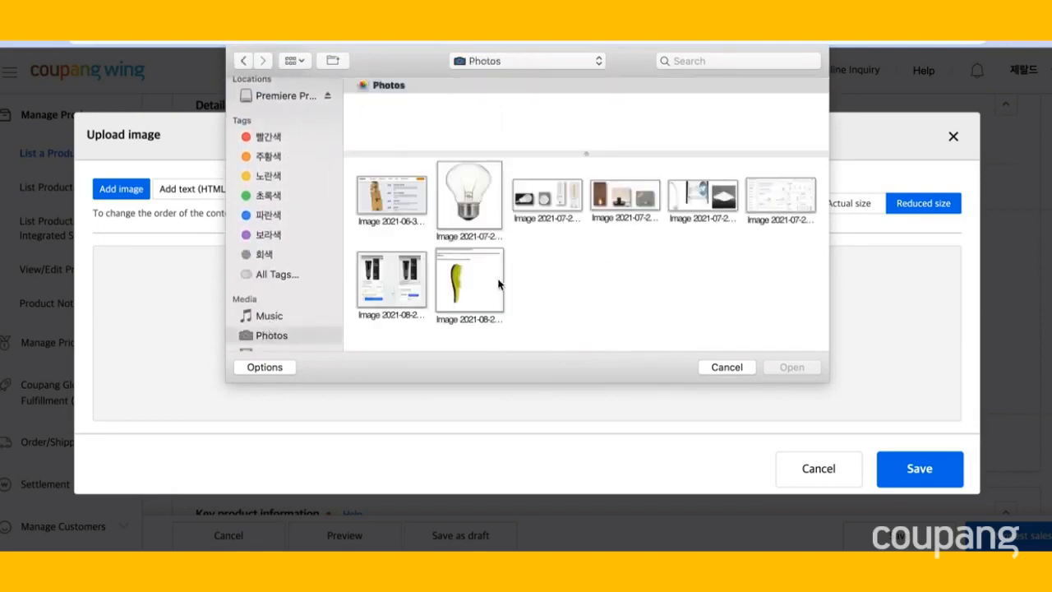
click(498, 283)
click(803, 371)
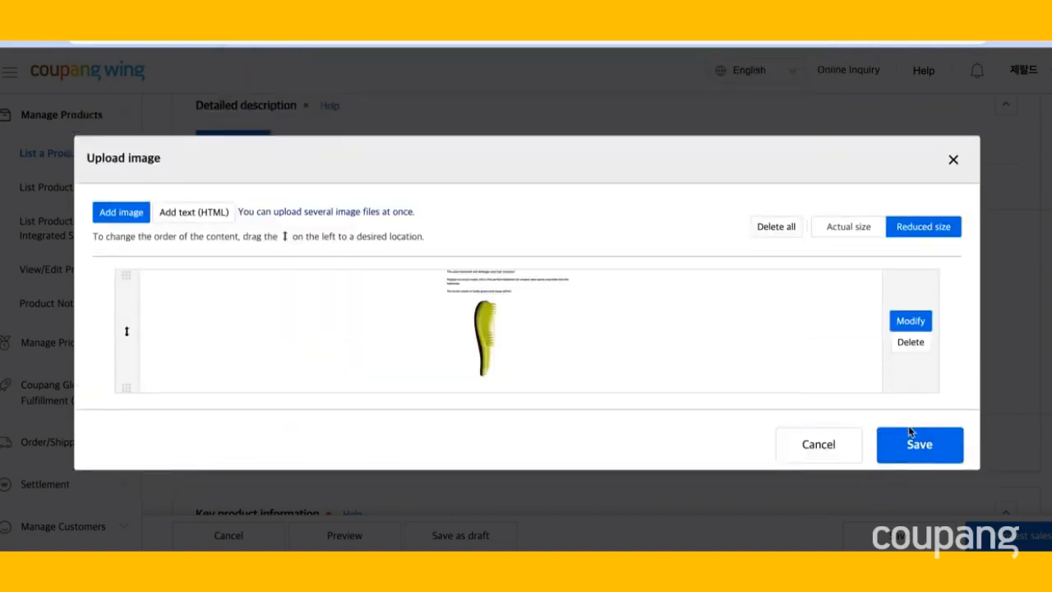
click(909, 441)
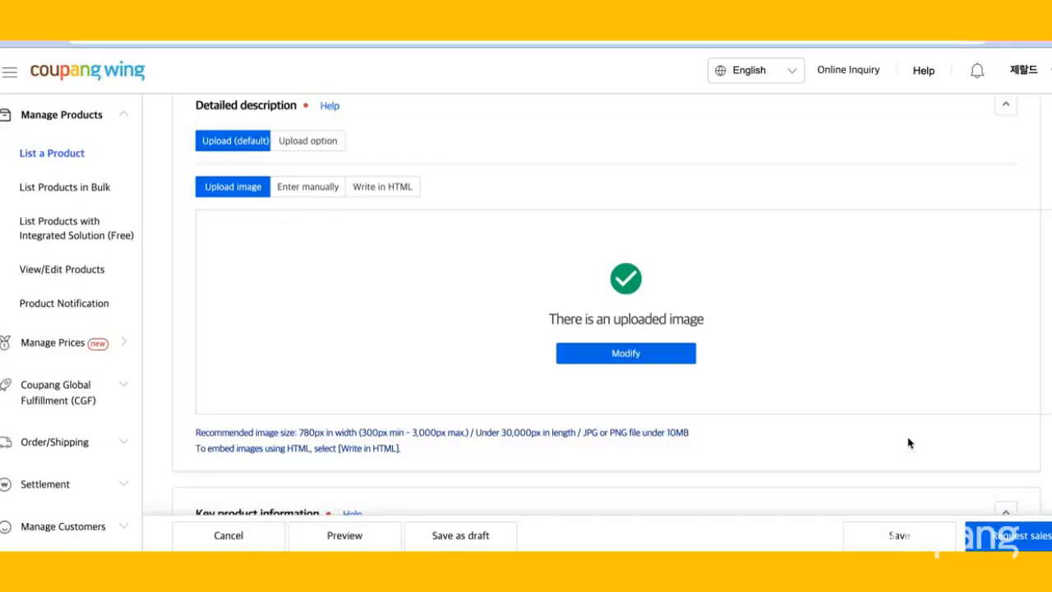
Mark the product's brand as No brand (or private label).
scroll(860, 428, down, 1)
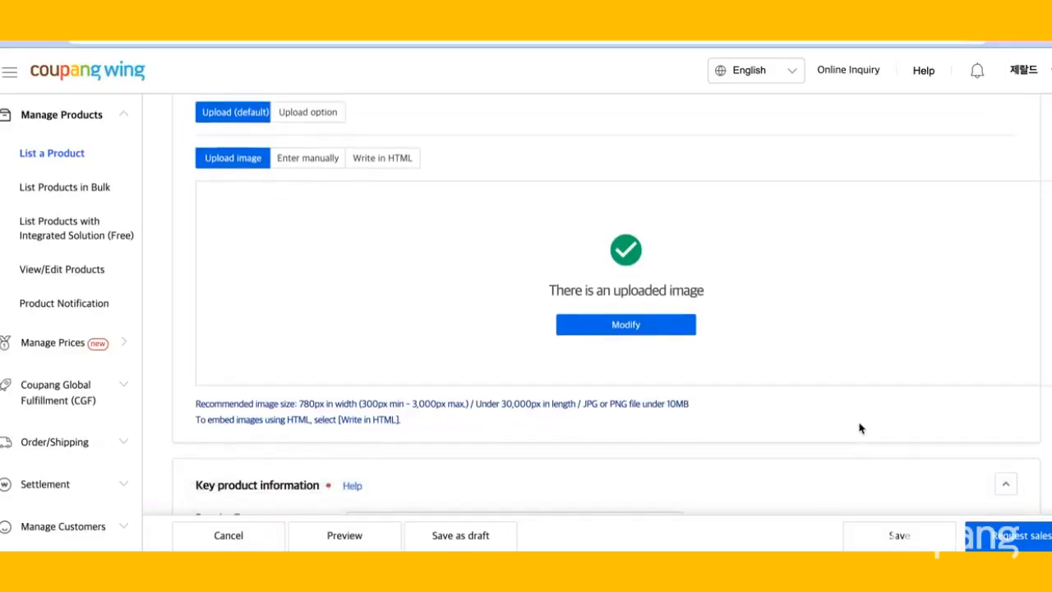
scroll(860, 427, up, 1)
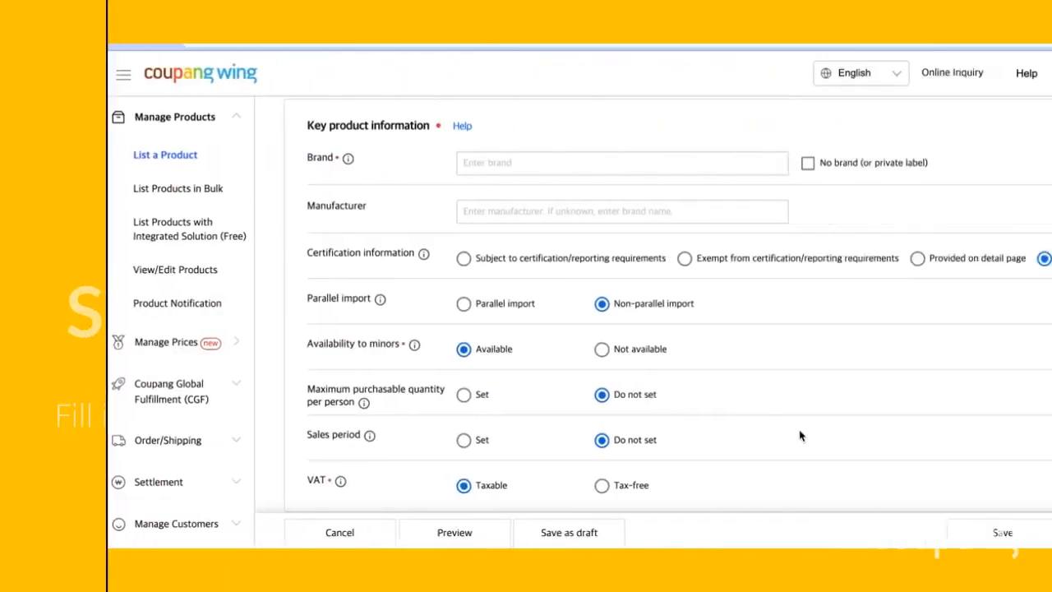
click(700, 165)
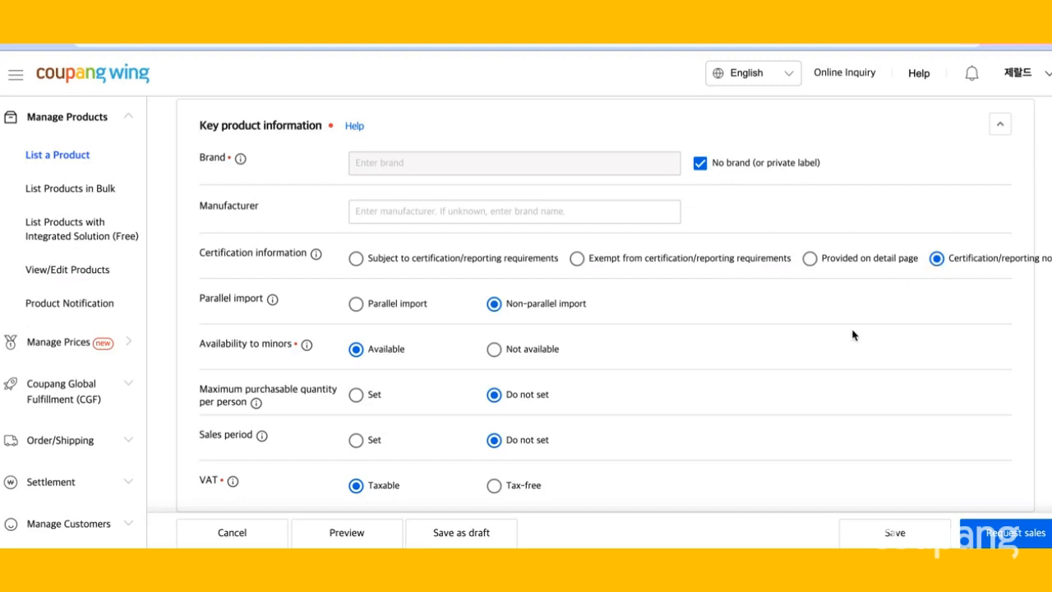
Add keyword tags brush, hairbrush, green hairbrush and white hairbrush.
scroll(852, 338, down, 1)
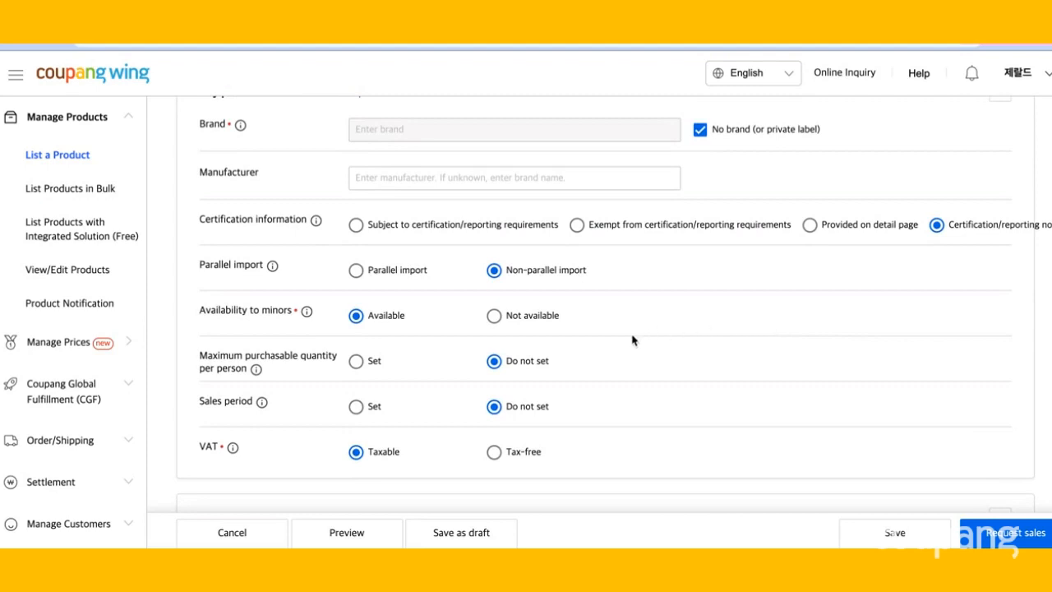
scroll(624, 381, down, 1)
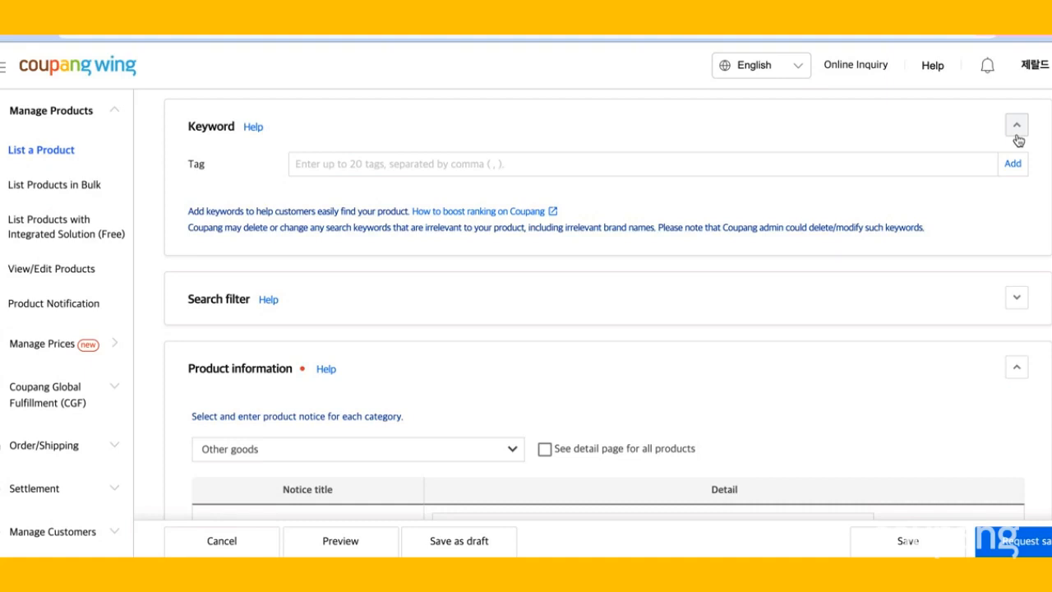
click(907, 158)
text(brush, h)
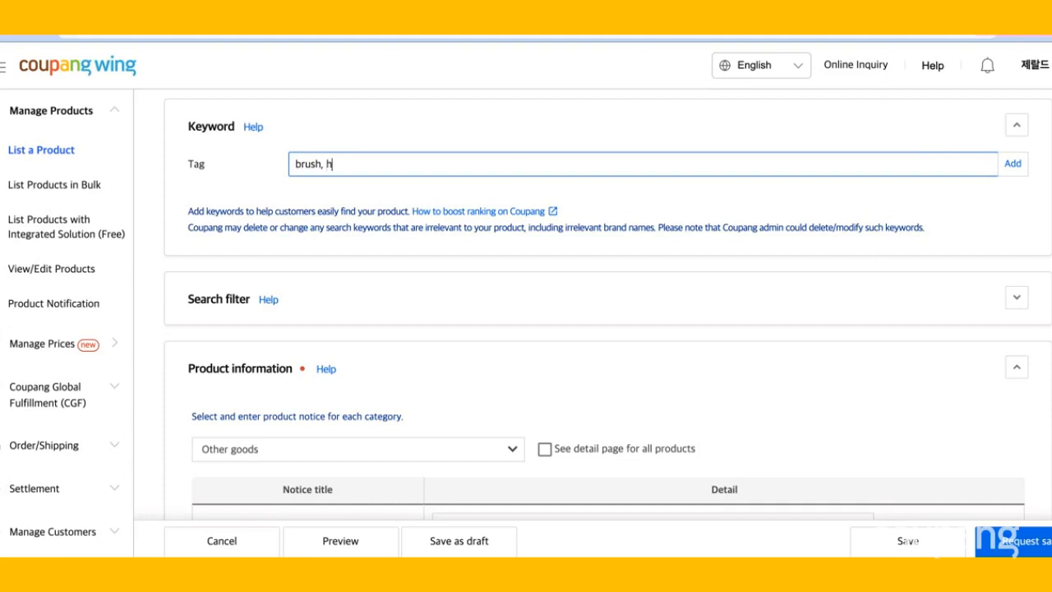
text(airbrush, green hairbrush, white hairbrush)
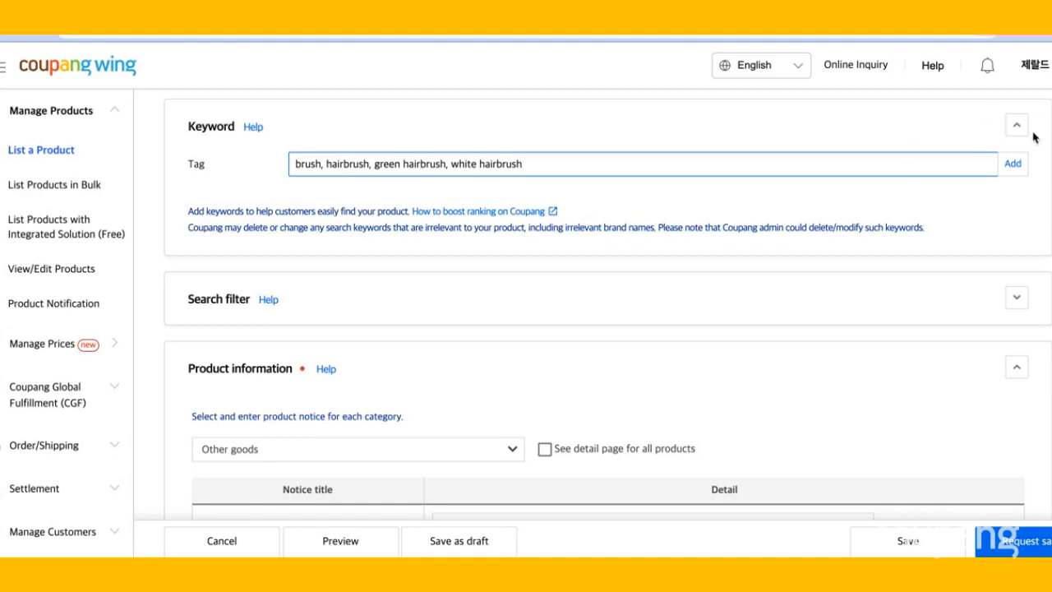
click(1013, 164)
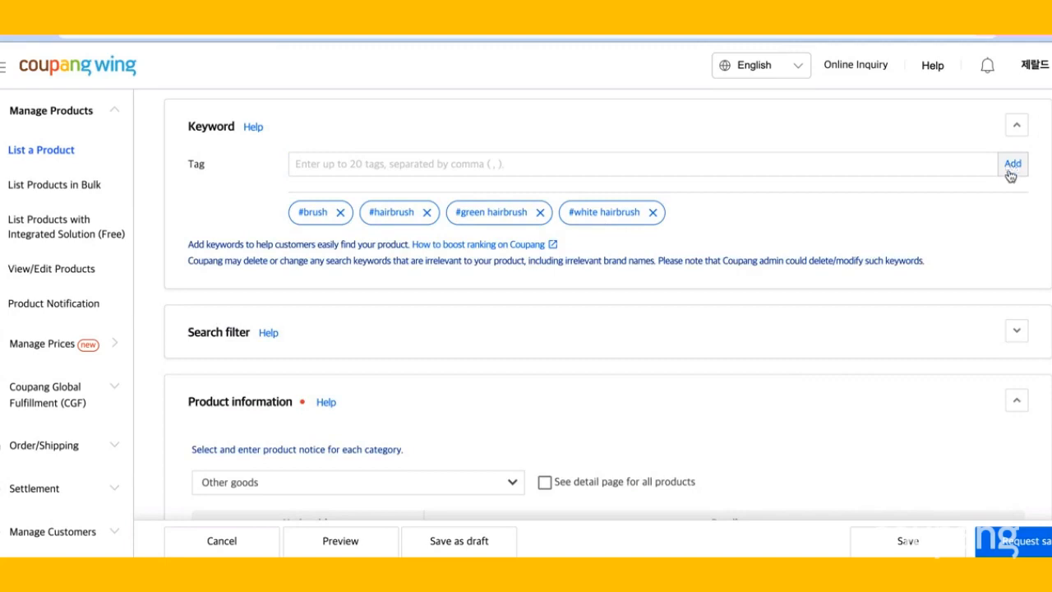
Expand the Search filter section to view its attributes.
scroll(987, 229, down, 1)
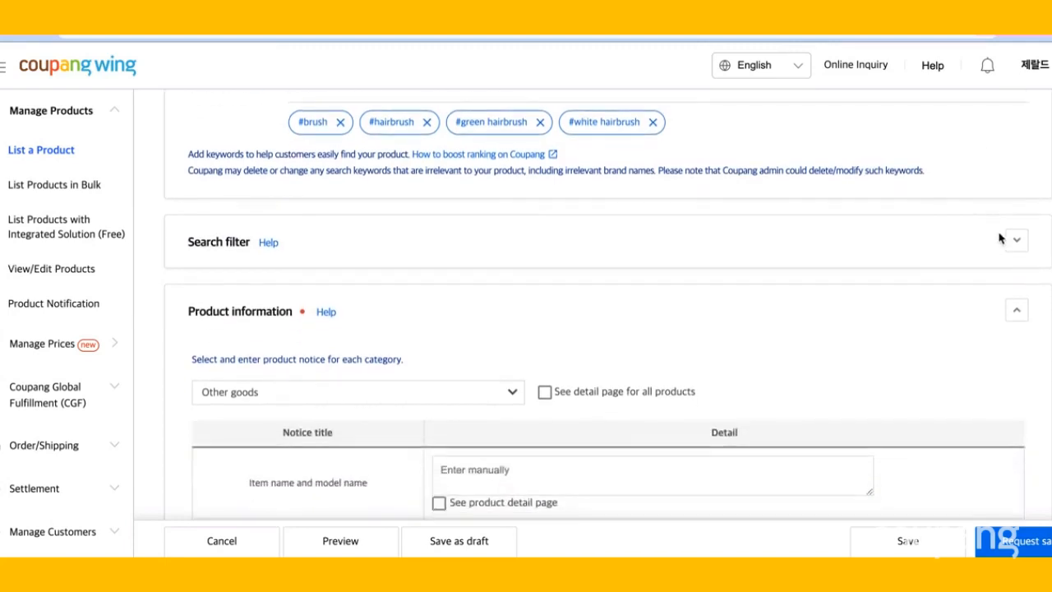
click(1015, 244)
scroll(1005, 284, down, 2)
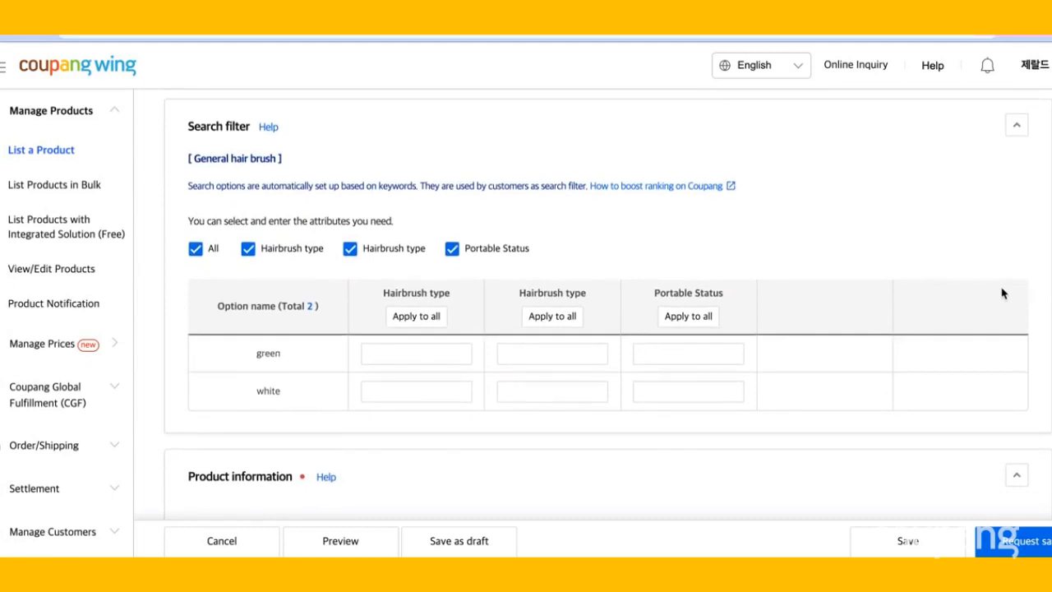
Mark the item name and credentials notices as See product detail page in the product information section.
scroll(948, 355, down, 2)
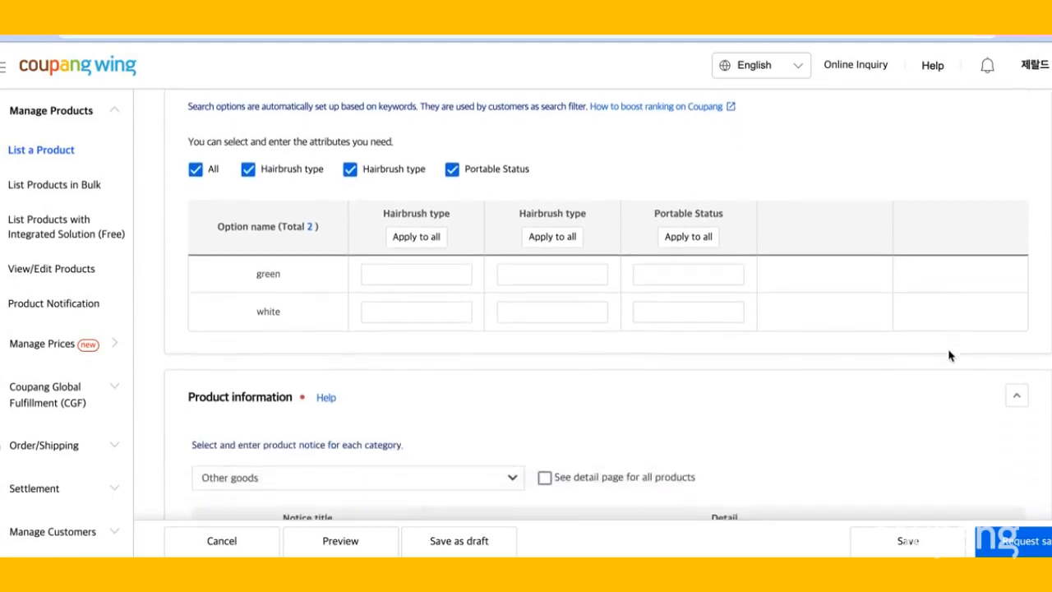
scroll(949, 355, down, 3)
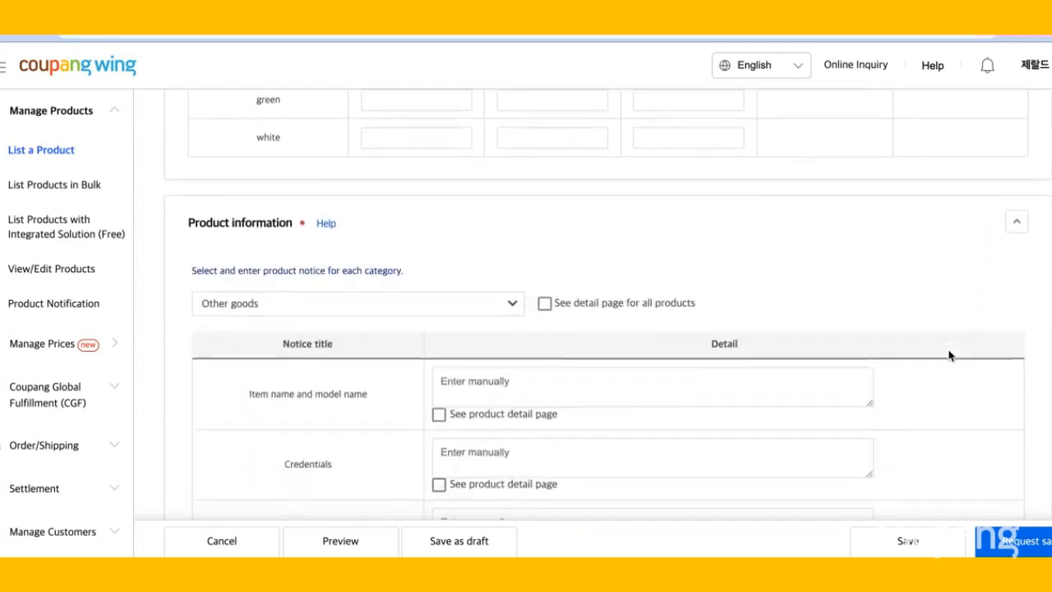
scroll(949, 355, down, 2)
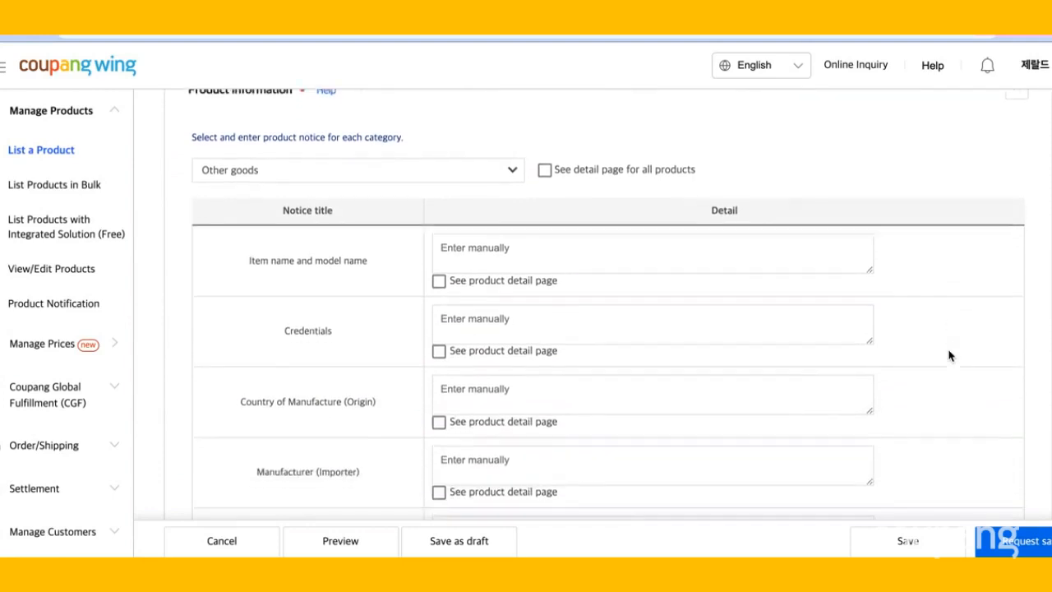
scroll(948, 355, down, 1)
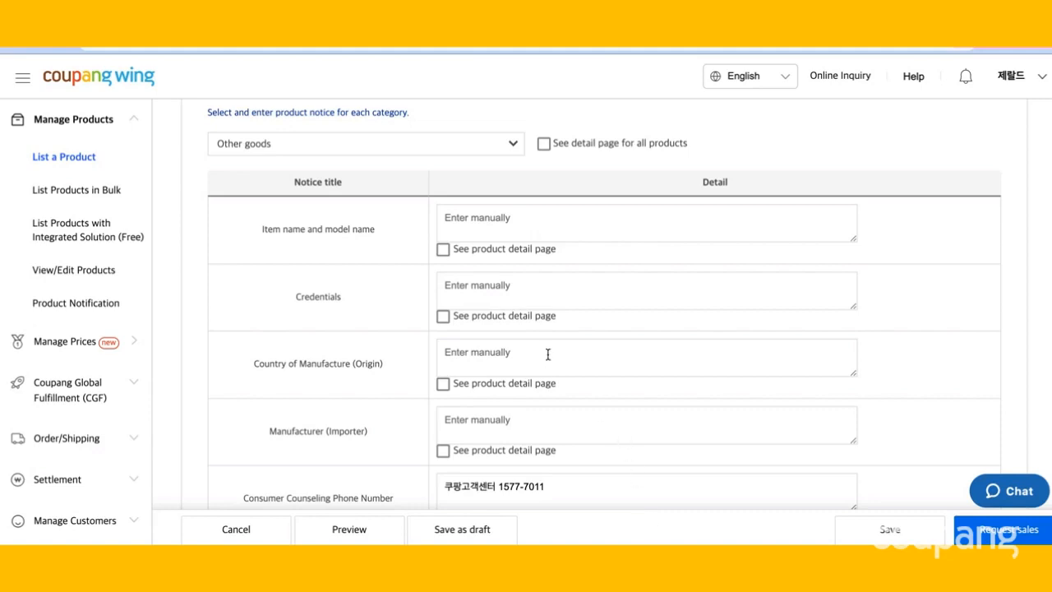
click(444, 257)
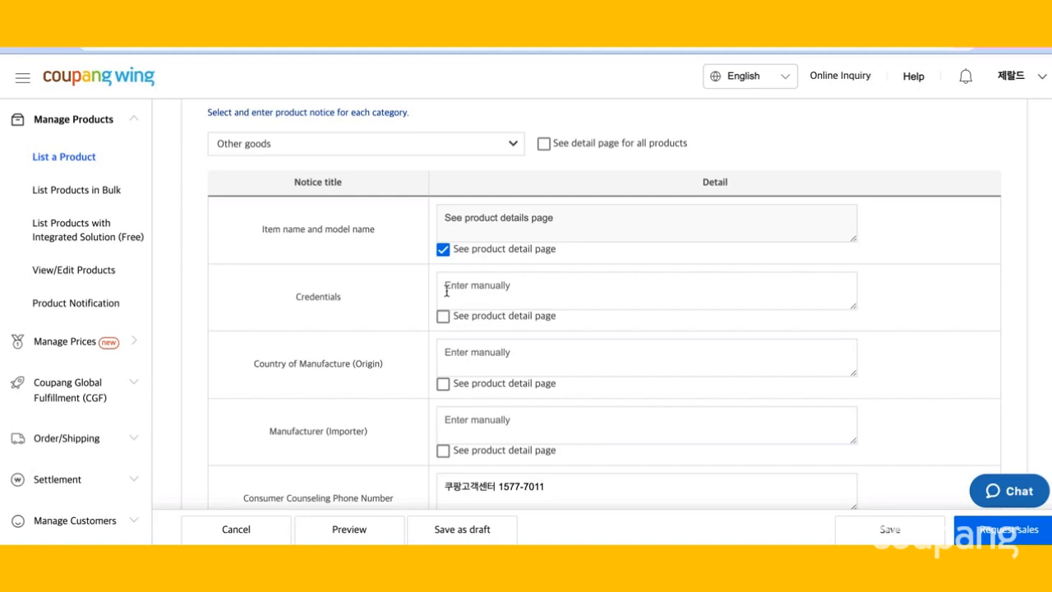
click(443, 317)
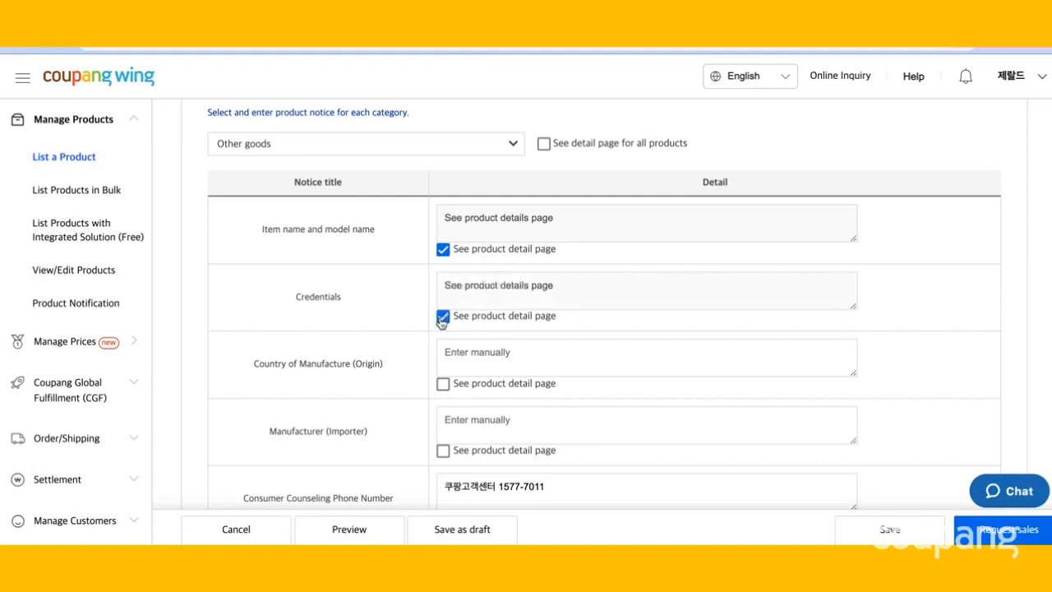
Enter South Korea as the country of manufacture and mark the manufacturer notice as See product detail page.
click(444, 352)
text(S)
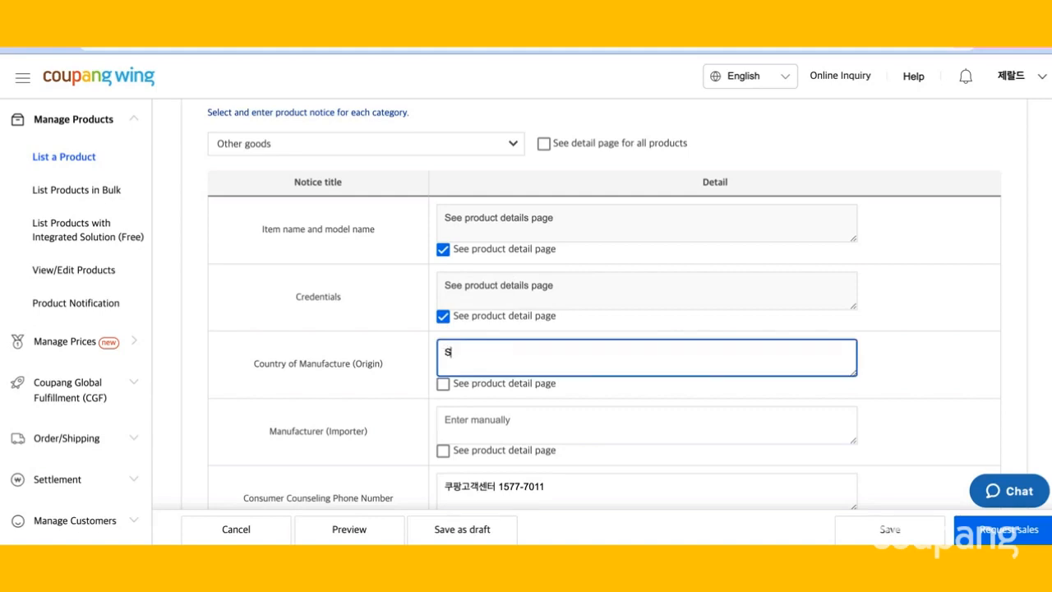
text(outh Korea)
scroll(467, 383, down, 1)
click(443, 416)
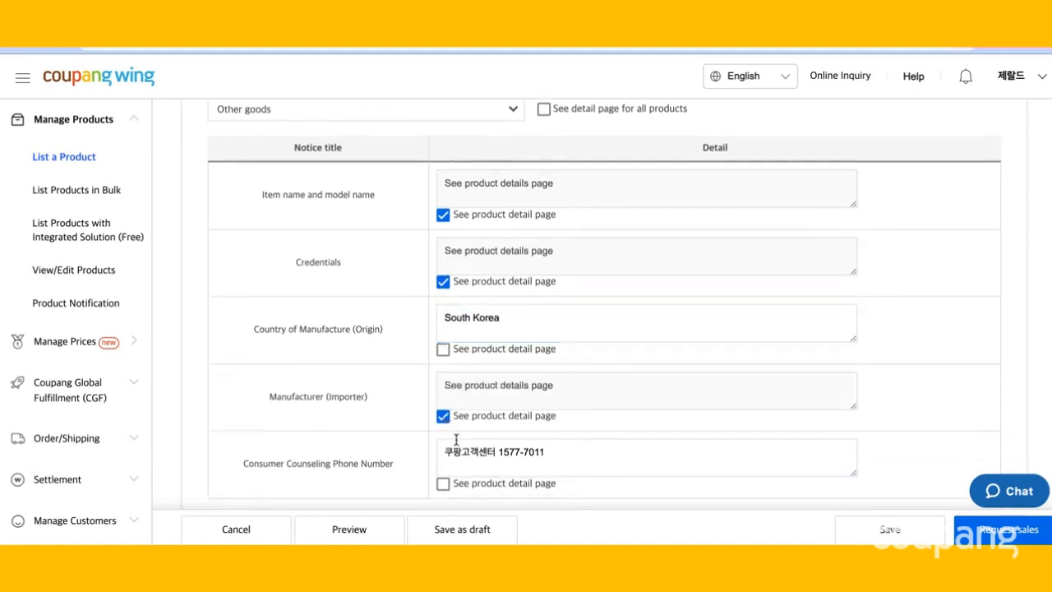
Review the list of shipping center addresses without selecting one.
scroll(456, 440, down, 1)
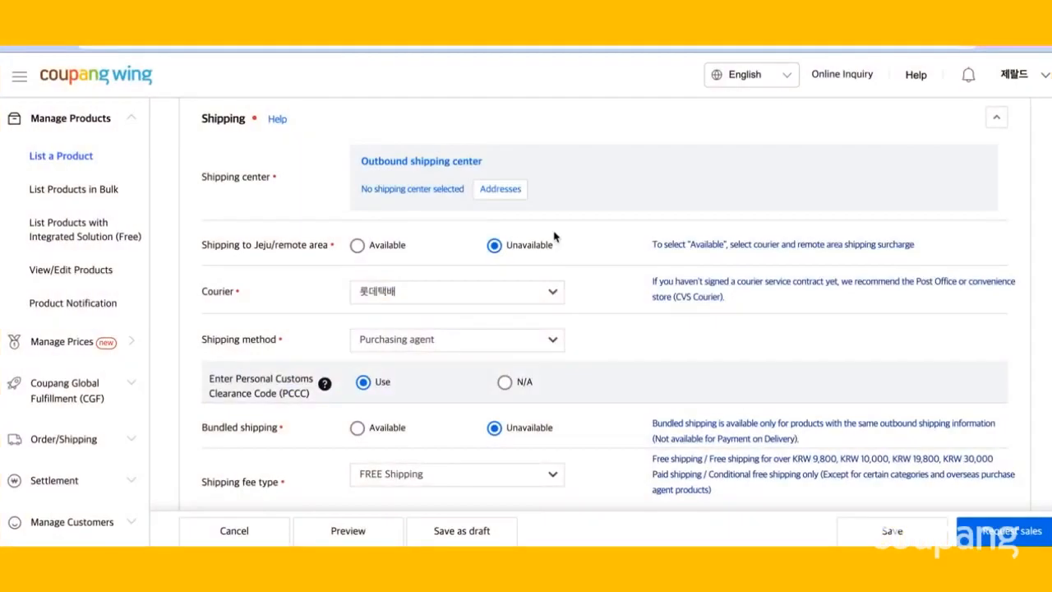
click(501, 190)
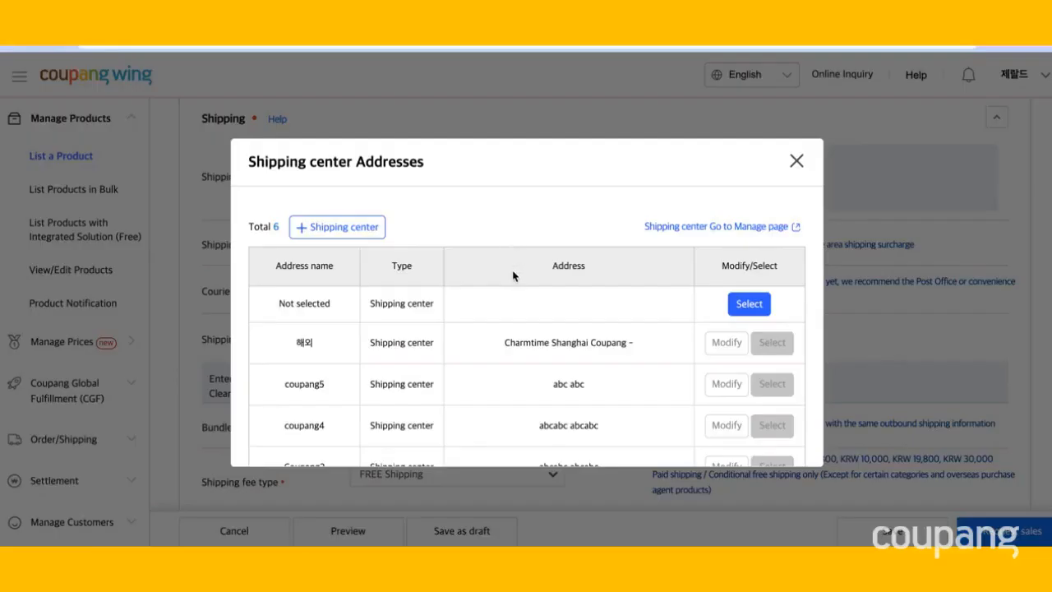
scroll(514, 277, down, 2)
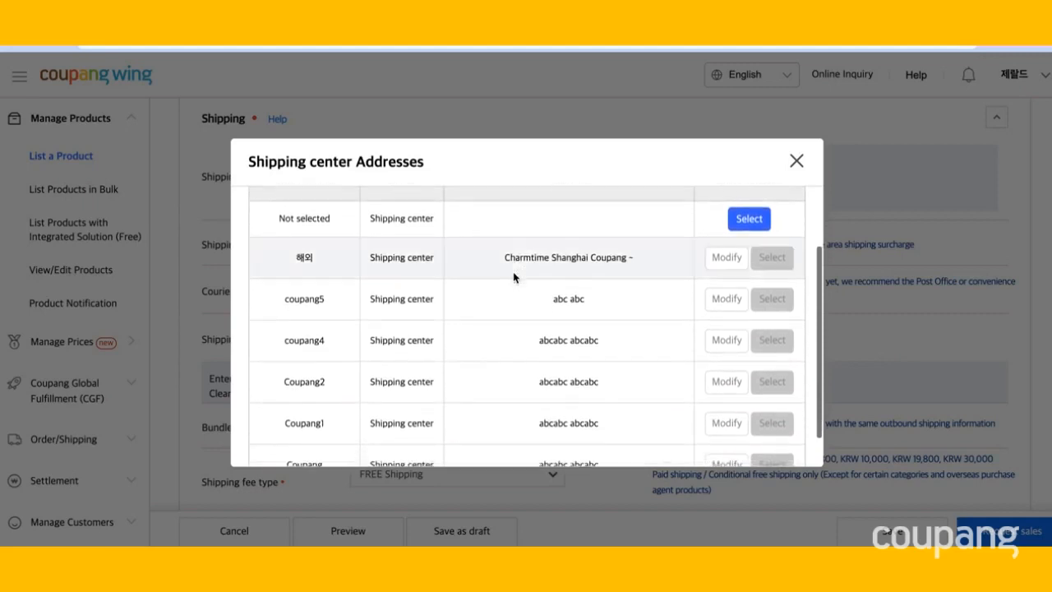
click(795, 161)
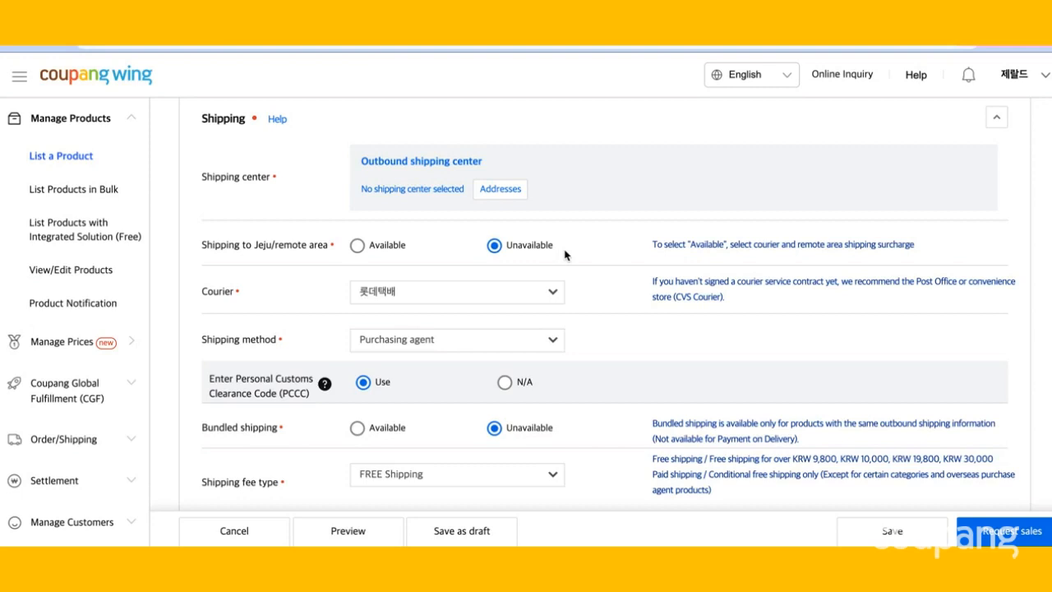
Set the courier to DHL.
scroll(565, 255, down, 1)
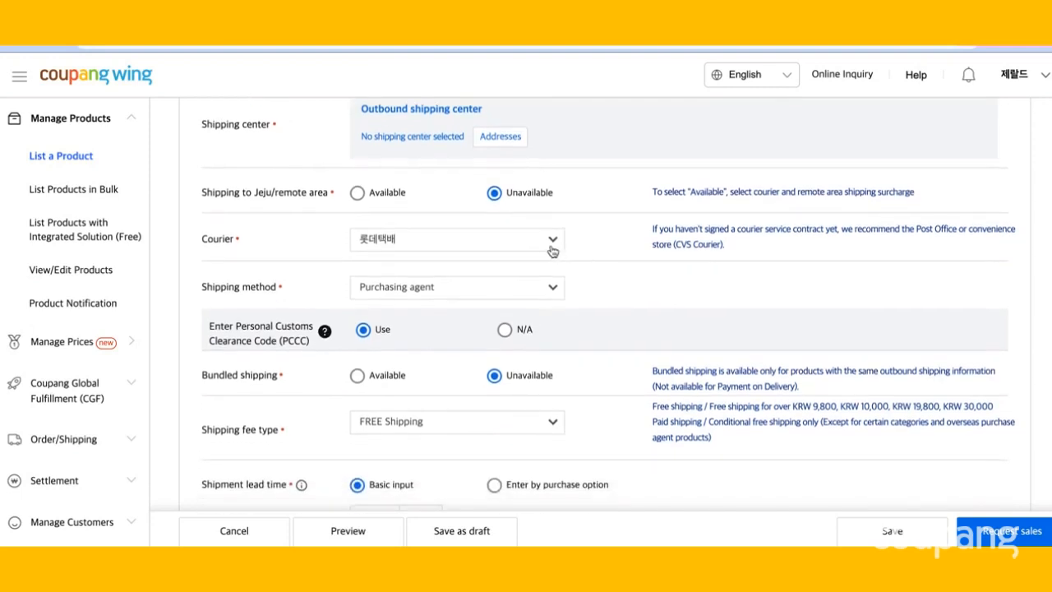
click(550, 249)
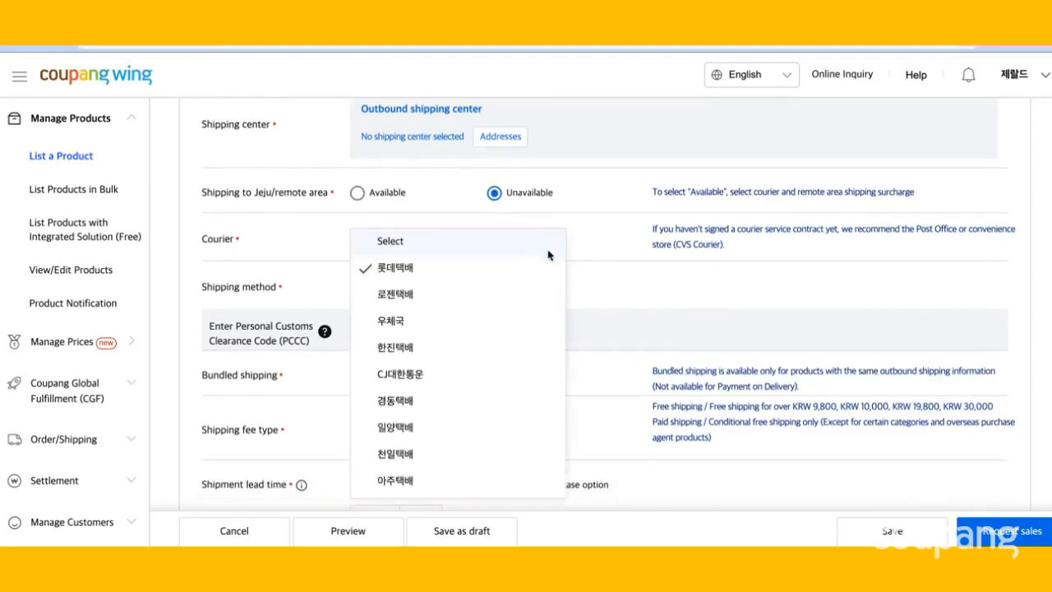
scroll(543, 287, down, 1)
scroll(543, 286, down, 3)
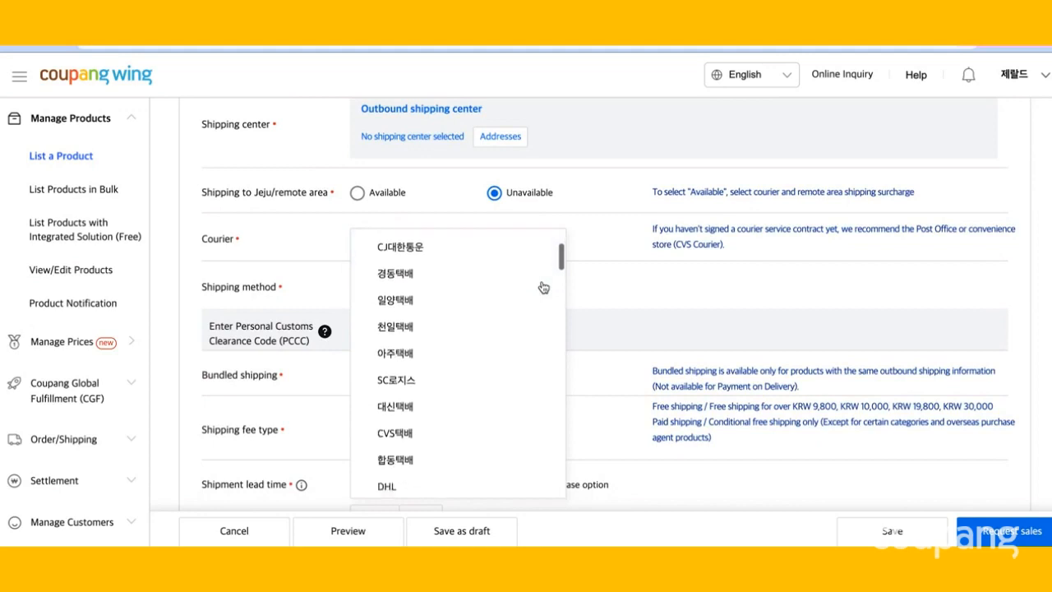
scroll(543, 286, down, 3)
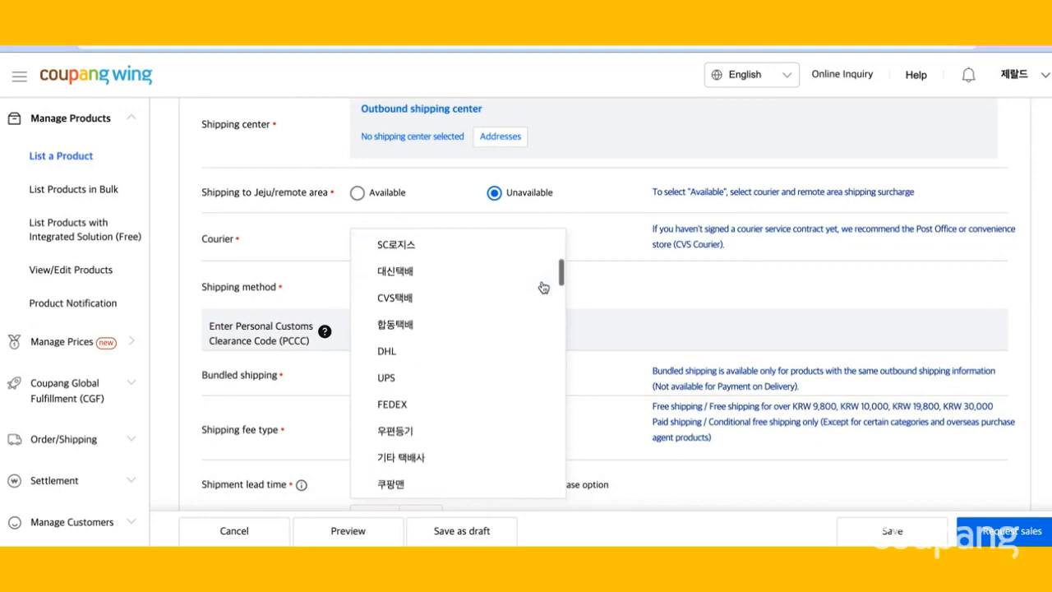
click(505, 324)
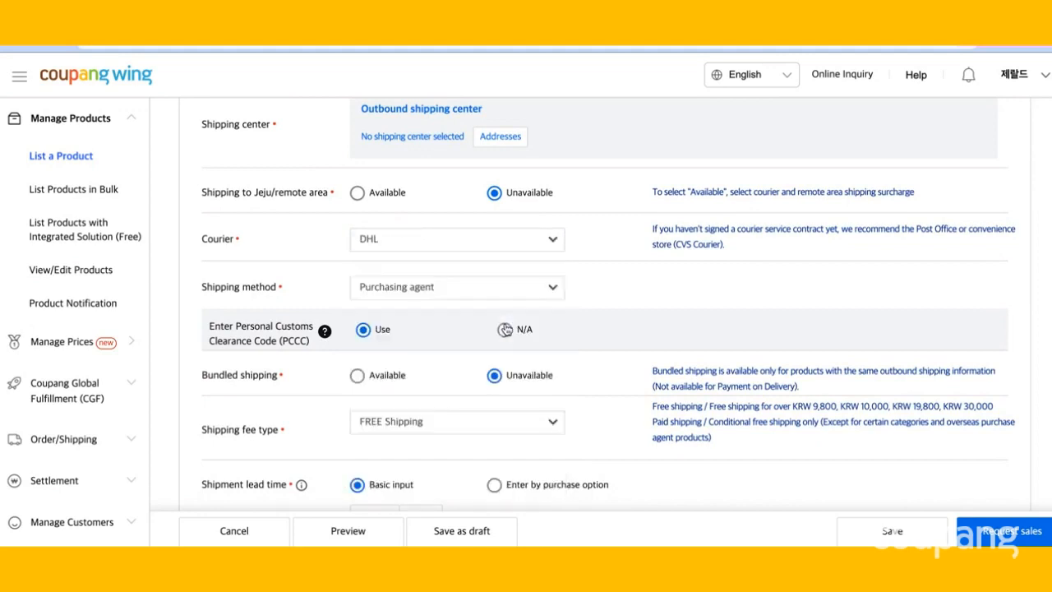
scroll(559, 304, down, 2)
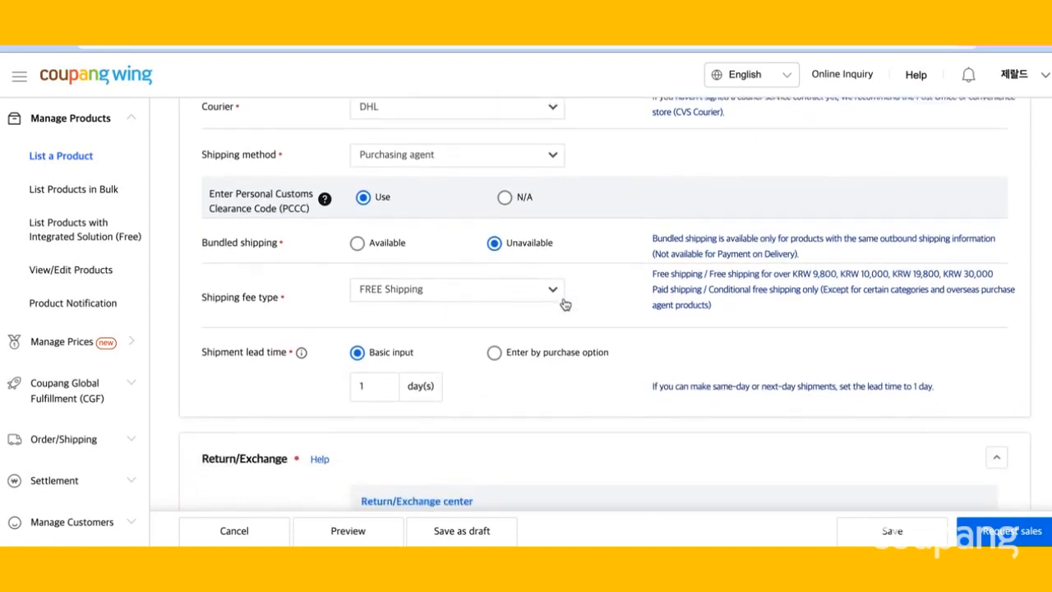
click(540, 163)
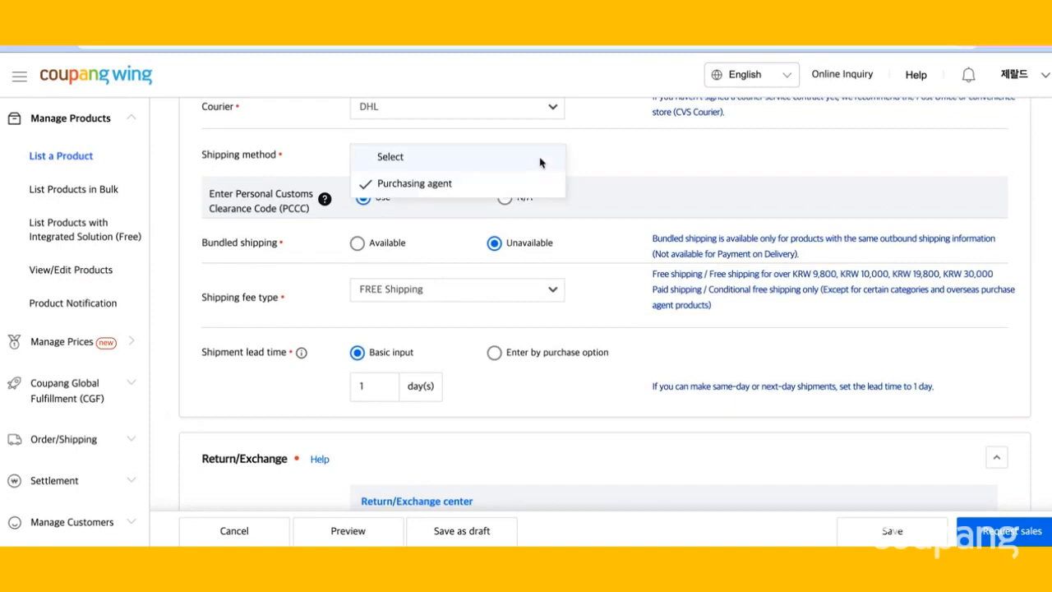
click(615, 175)
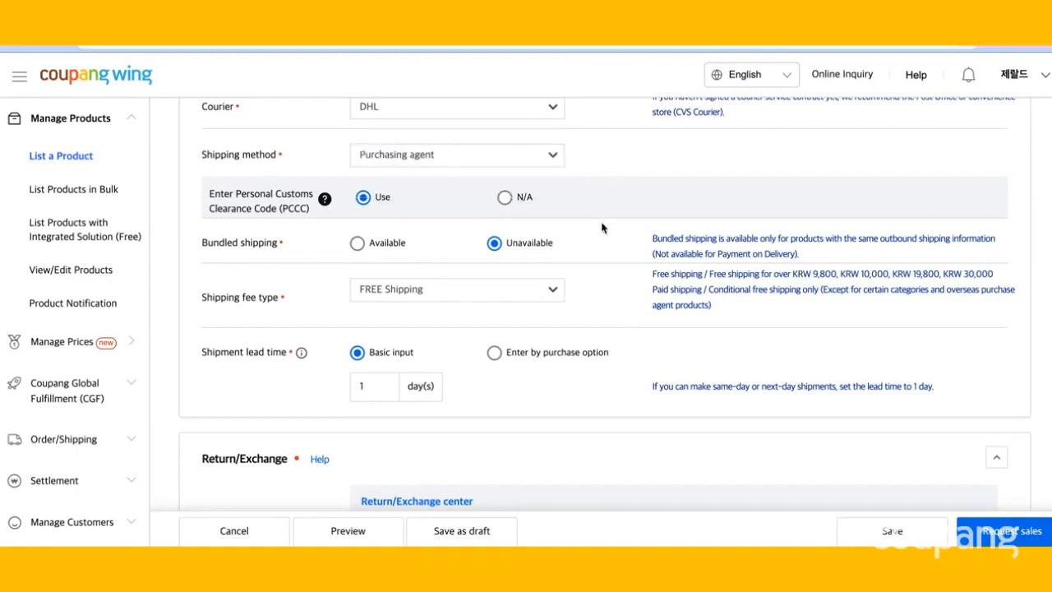
Set the shipping fee type to Free shipping over 30,000 with a base shipping fee of 2900 KRW.
scroll(601, 228, down, 1)
scroll(600, 228, down, 2)
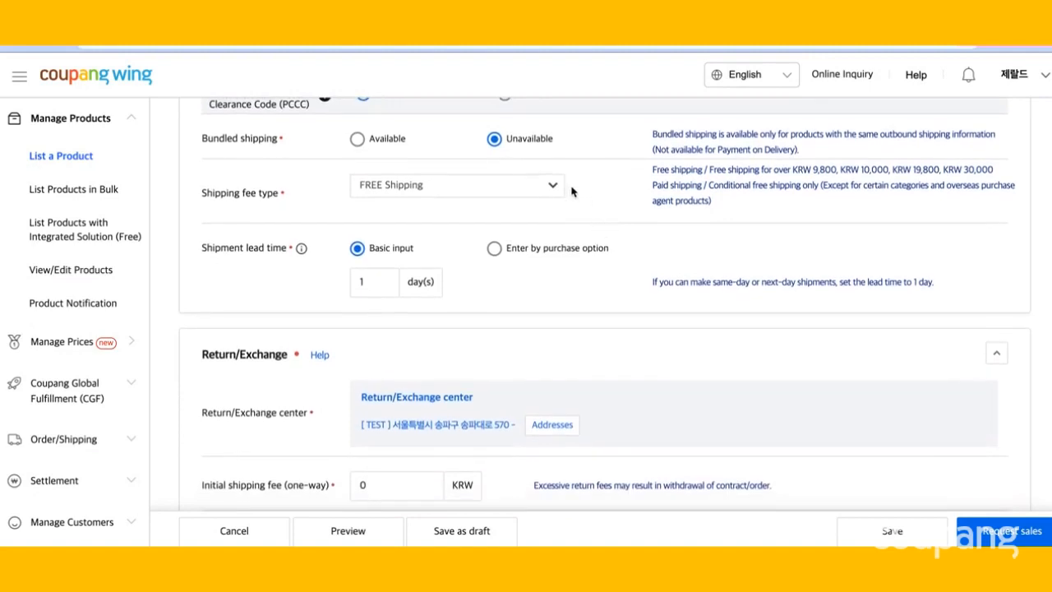
click(522, 191)
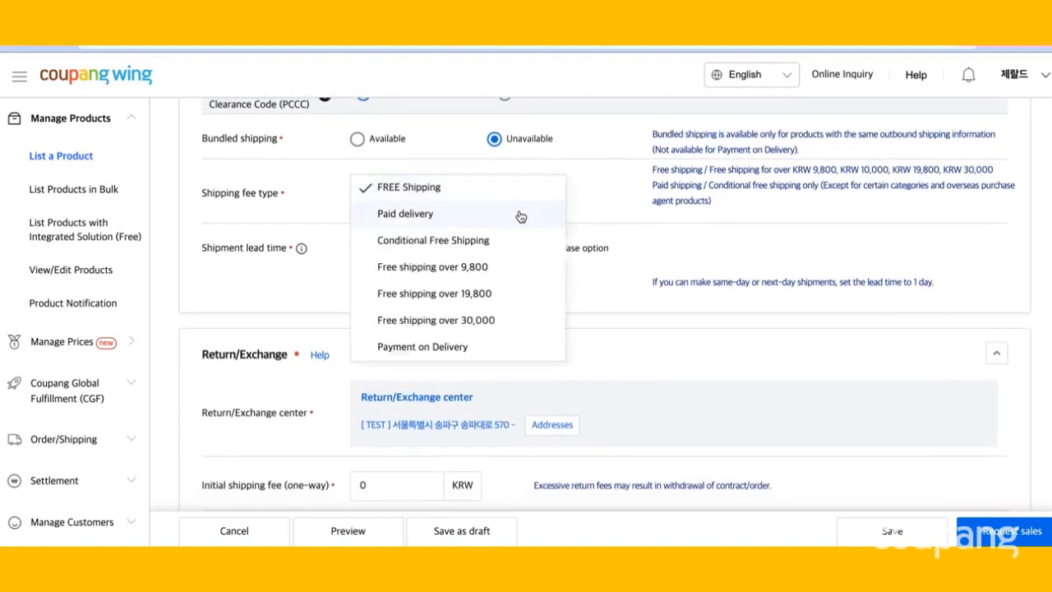
click(507, 318)
scroll(530, 339, down, 1)
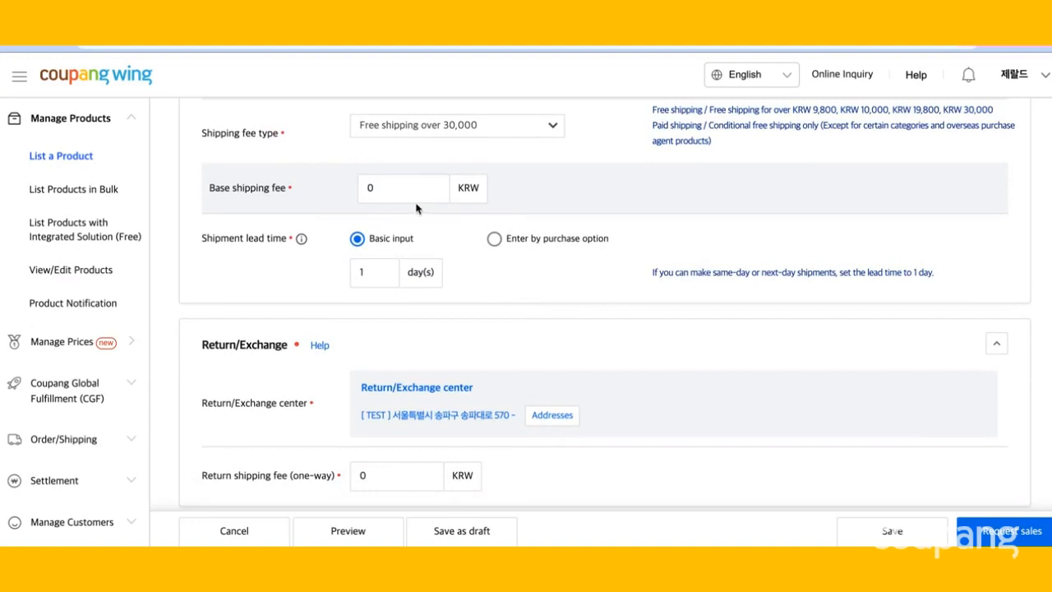
click(386, 194)
key(BackSpace)
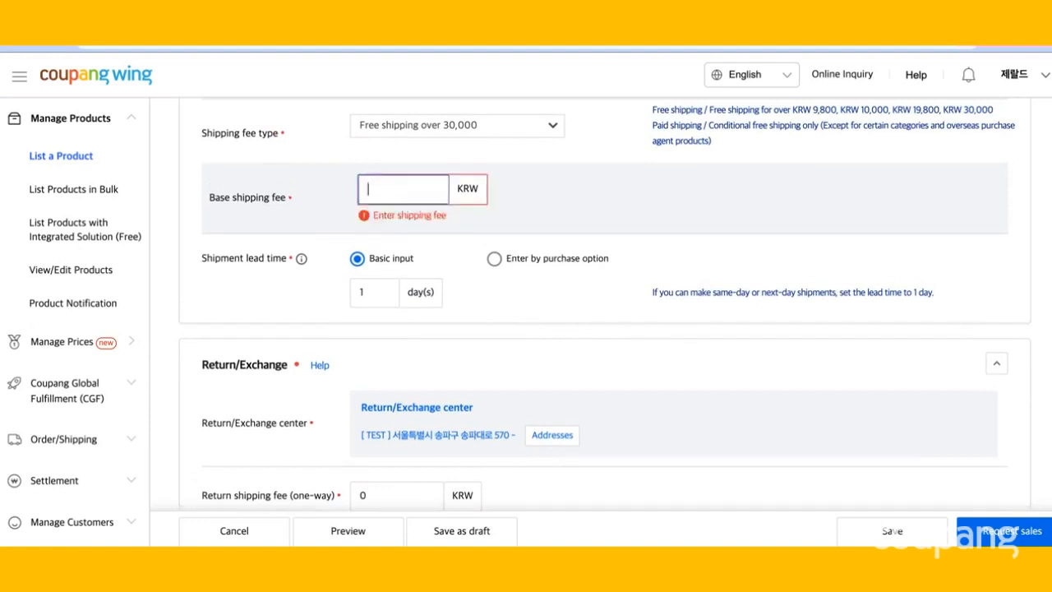
text(2900)
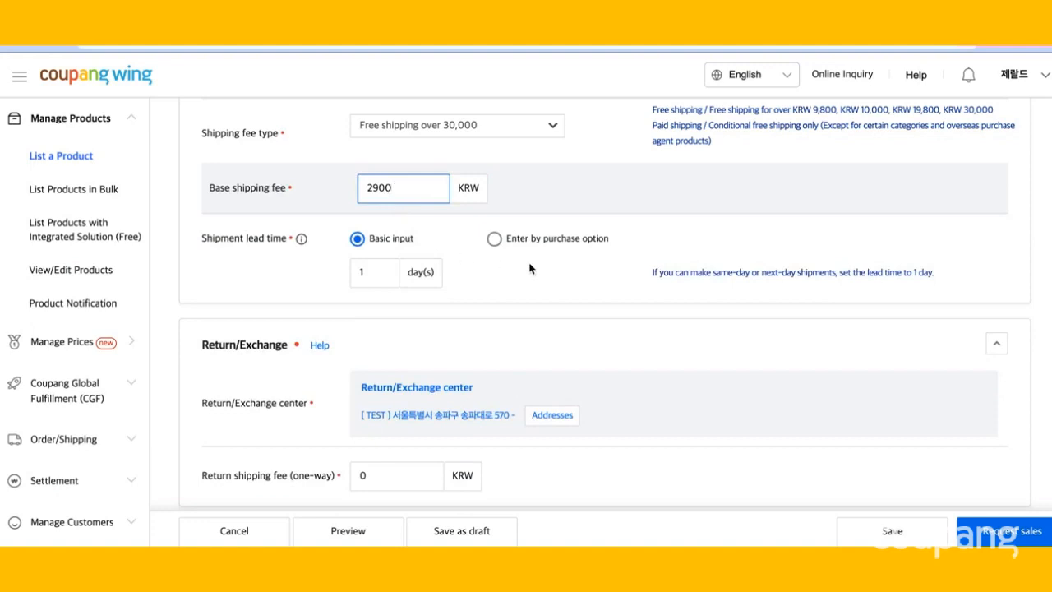
click(544, 279)
Select test center 6 as the return/exchange center.
scroll(544, 280, down, 1)
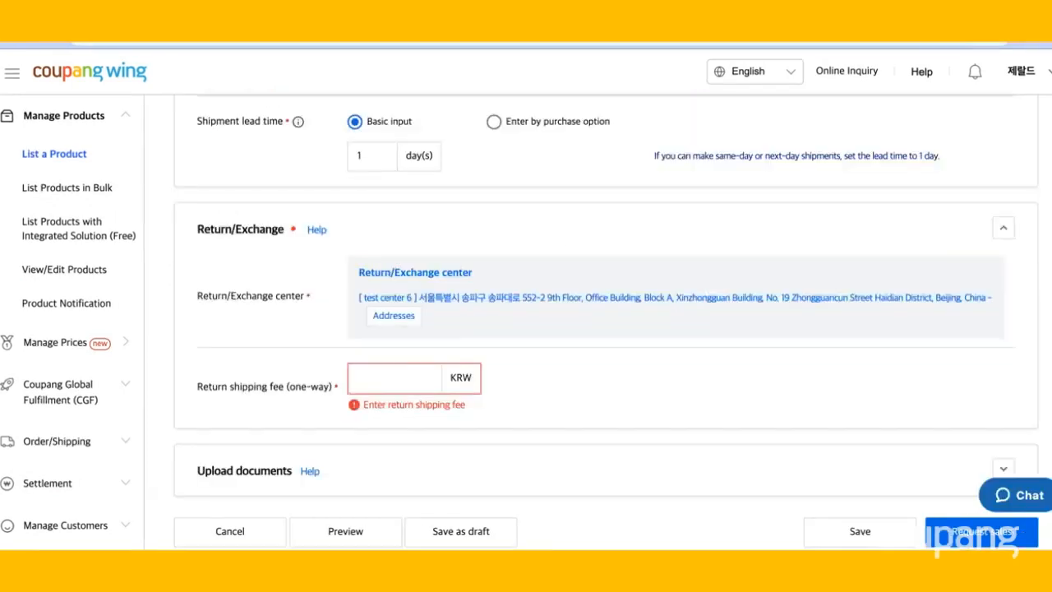
click(397, 319)
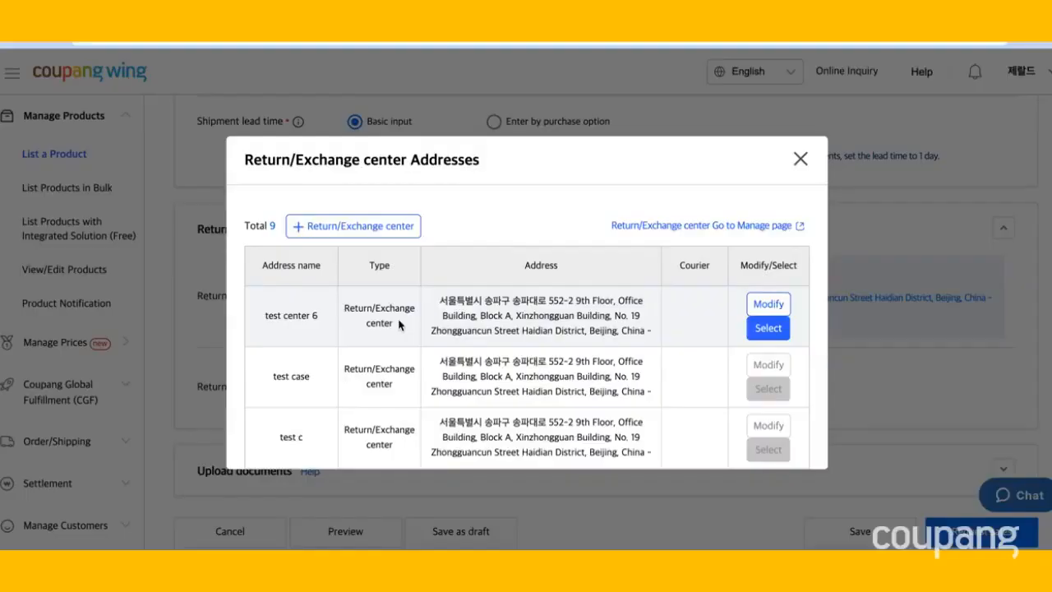
click(768, 328)
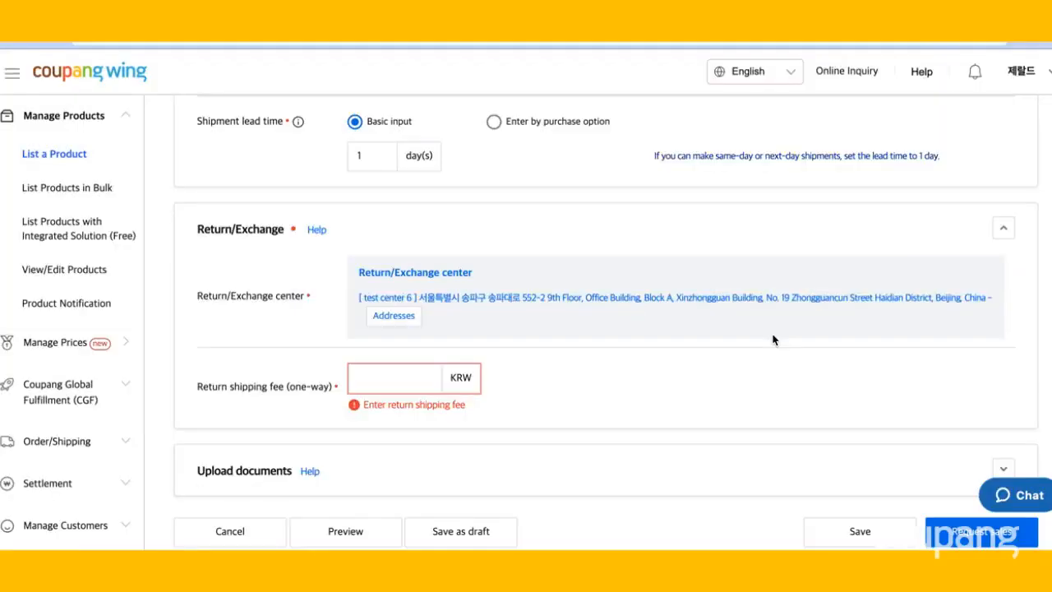
Set the one-way return shipping fee to 2900 KRW.
click(417, 385)
text(2900)
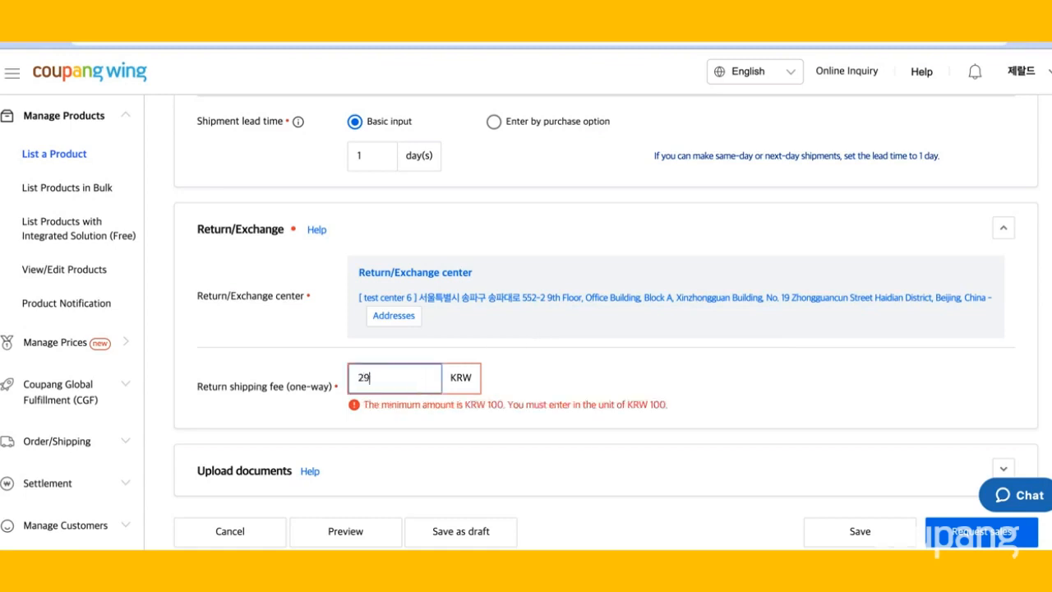
scroll(419, 448, down, 1)
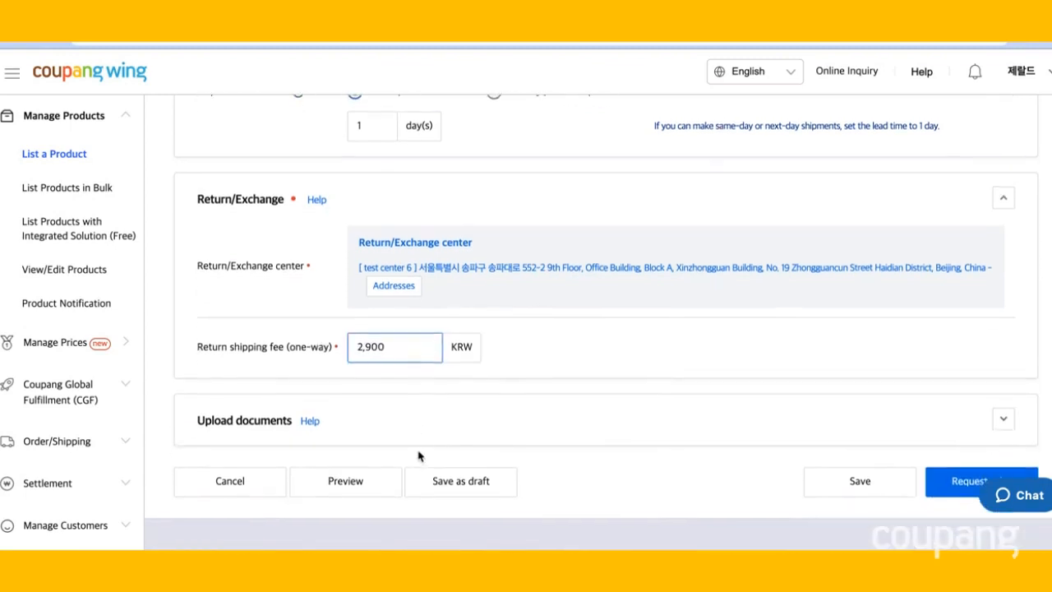
Preview the product page and scroll through its details before closing the preview.
click(357, 475)
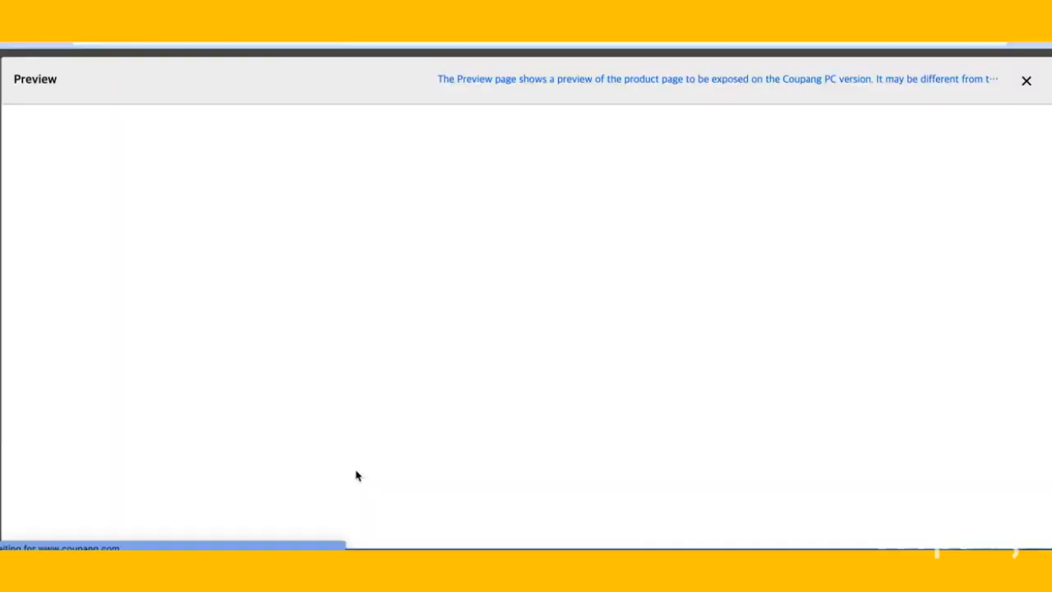
scroll(557, 436, down, 2)
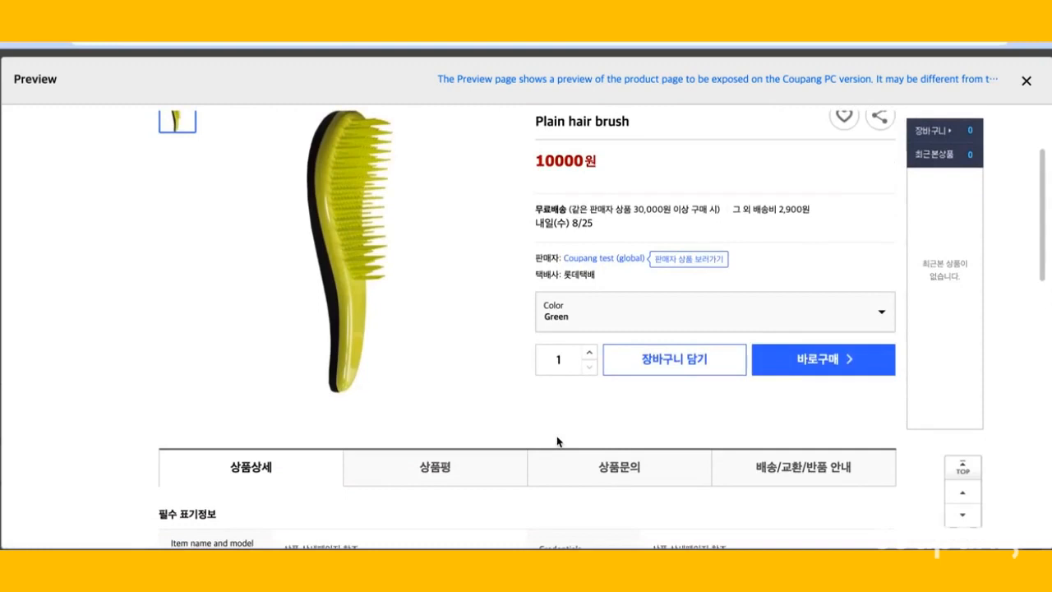
scroll(556, 441, down, 1)
scroll(556, 441, down, 4)
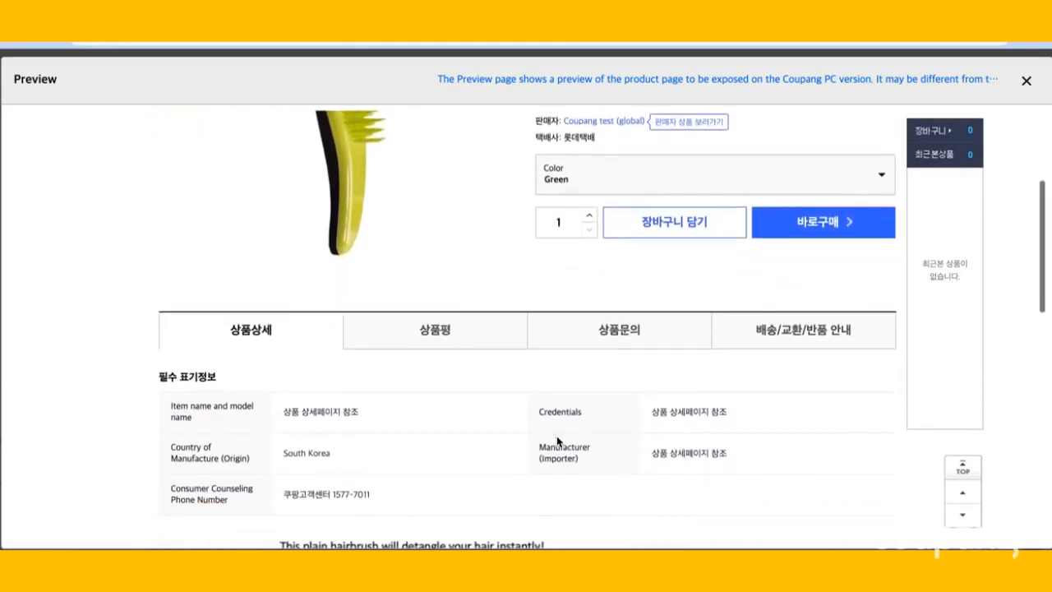
scroll(557, 441, down, 3)
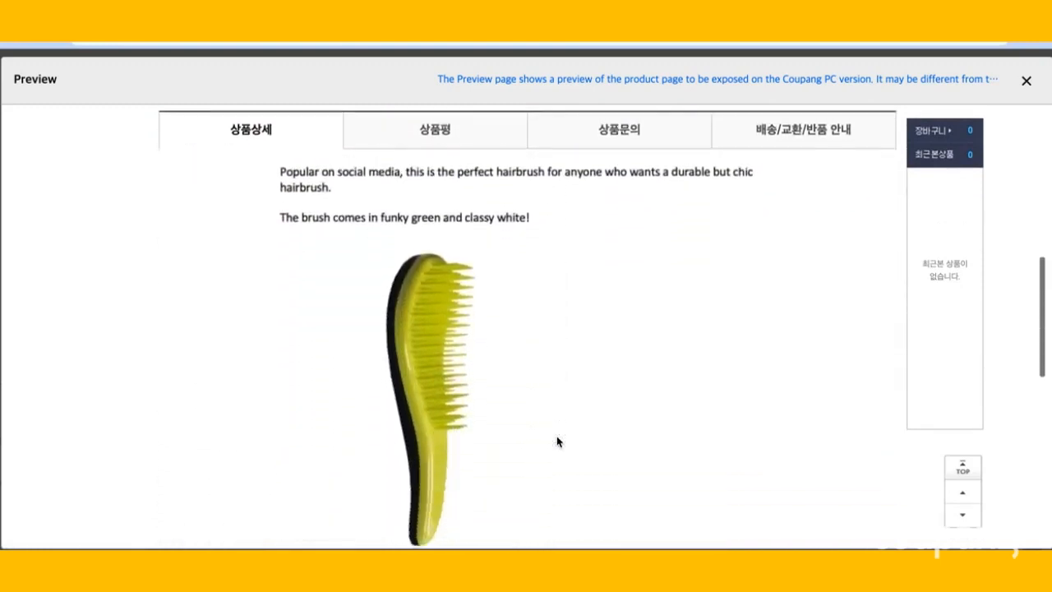
click(1025, 82)
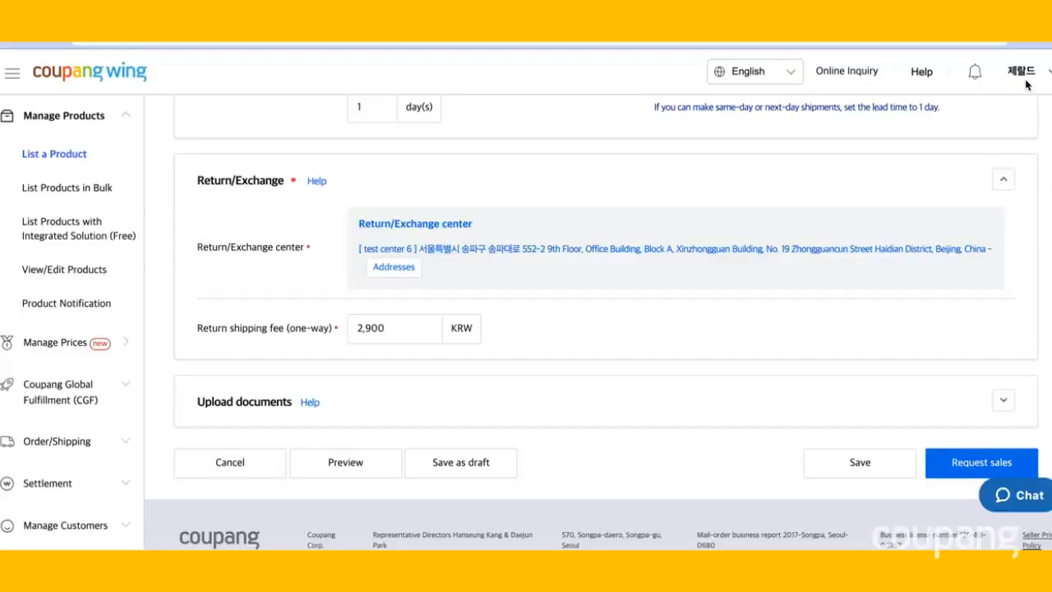
Request sales approval for the product and go to the product list.
scroll(933, 394, down, 1)
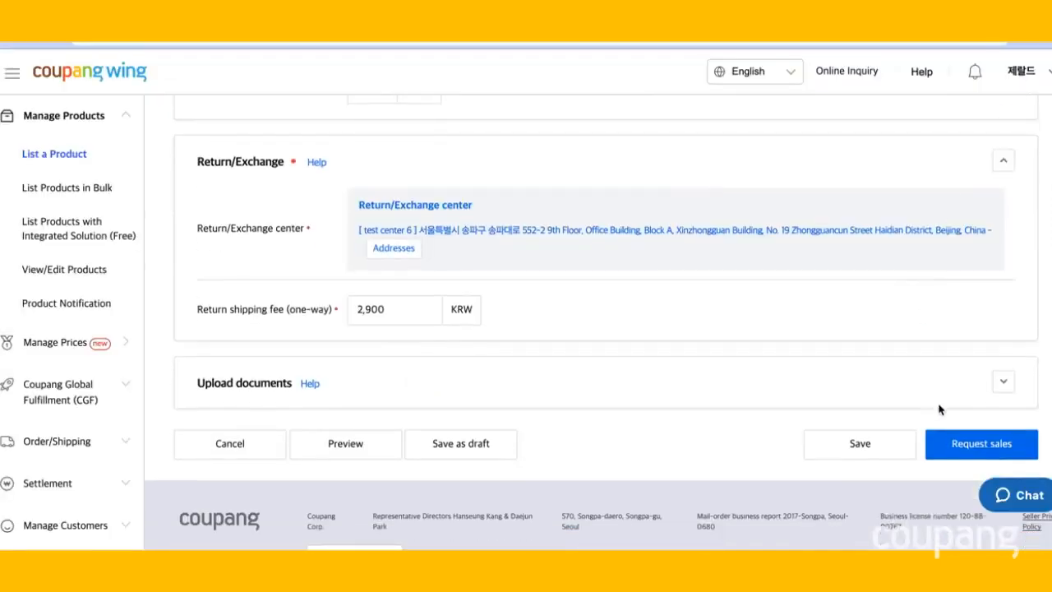
click(960, 445)
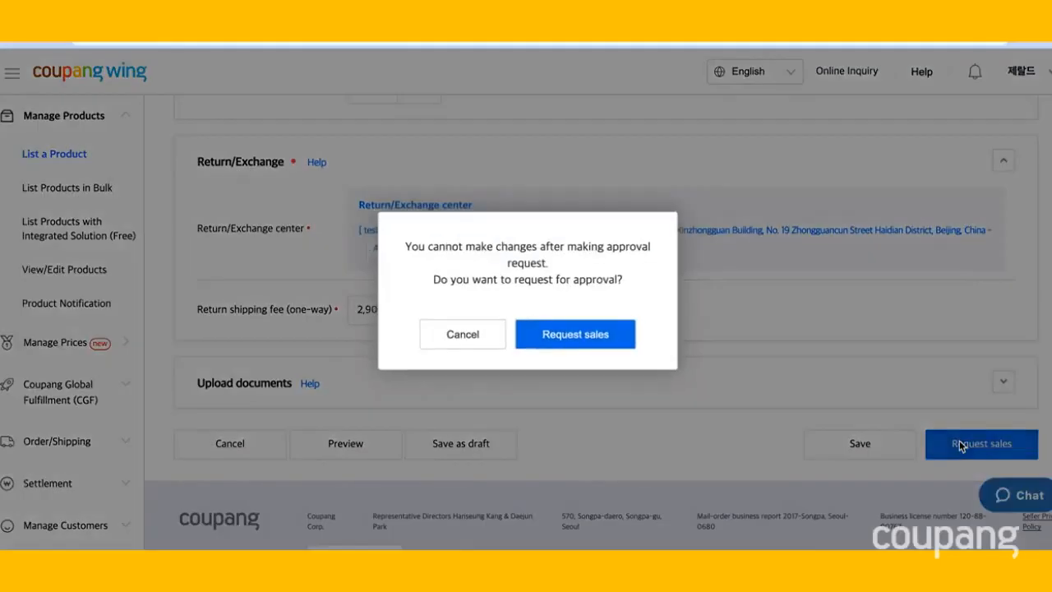
click(550, 339)
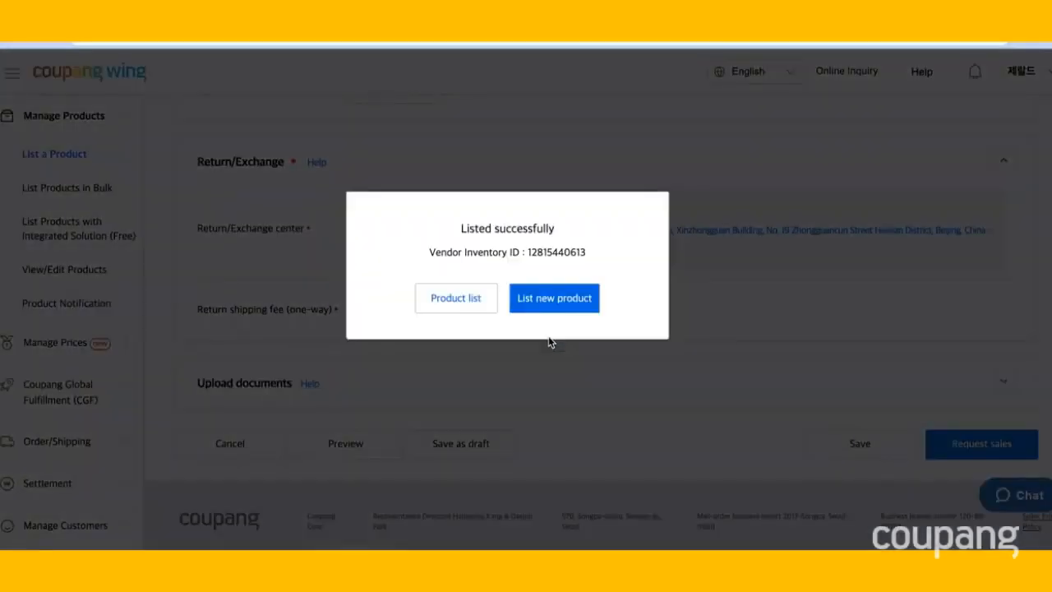
click(481, 306)
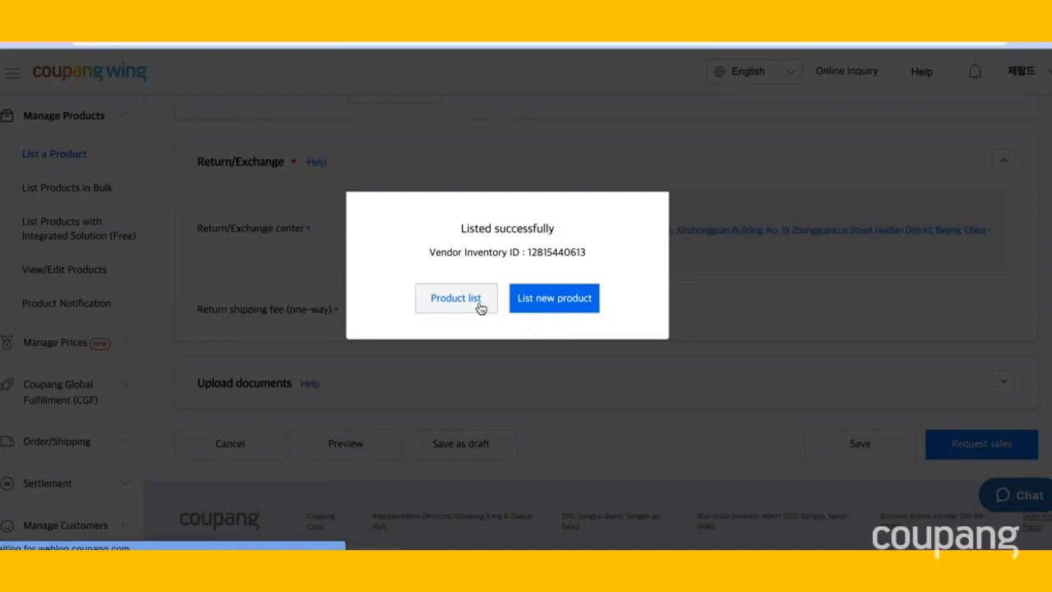